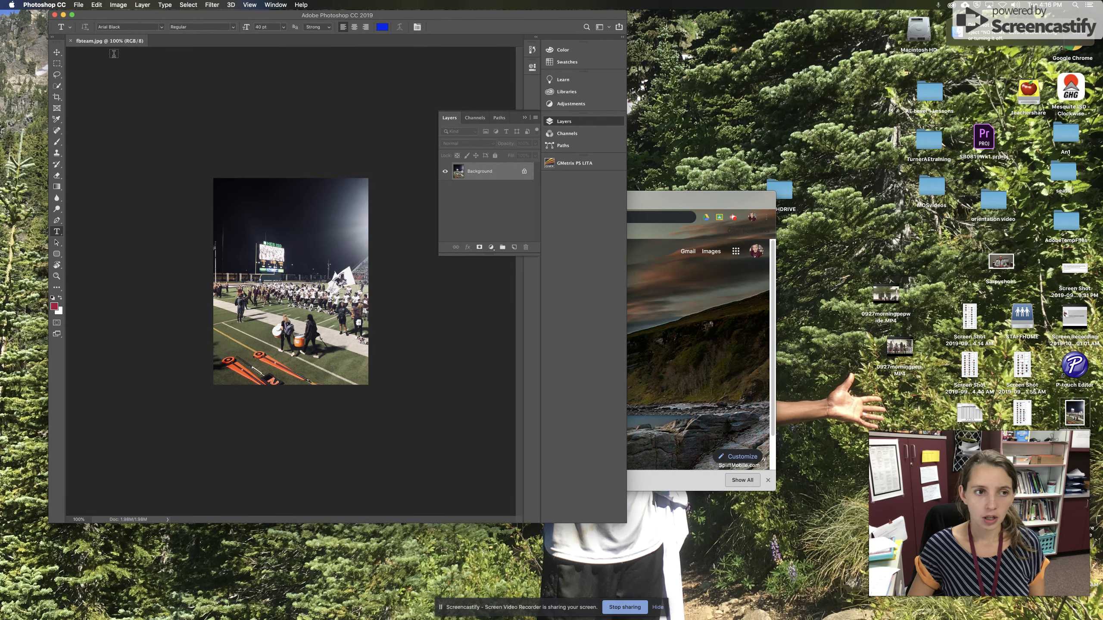
Step: Resize the football team photo from 720 × 960 to 1280 × 720 pixels
{"action": "left_click", "coordinate": [118, 4]}
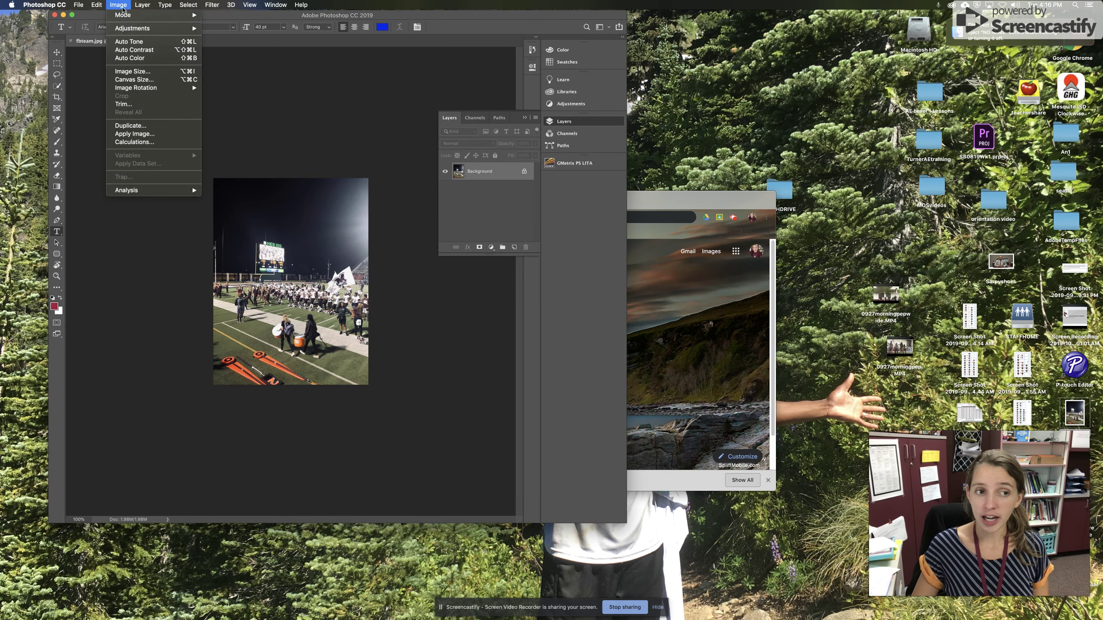
{"action": "left_click", "coordinate": [134, 71]}
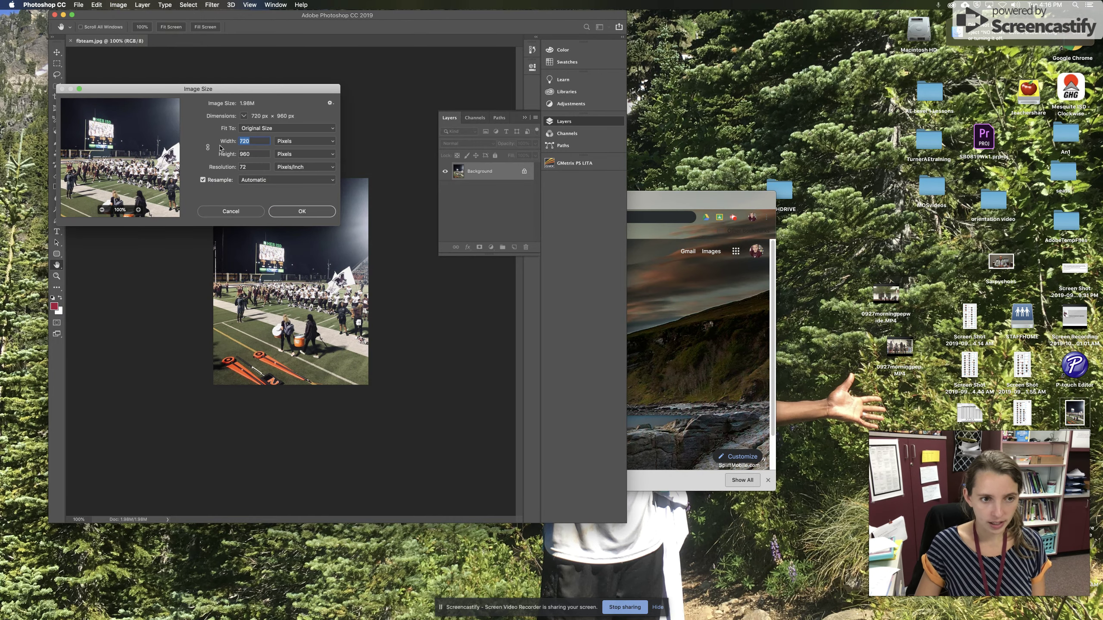
{"action": "type", "text": "1280"}
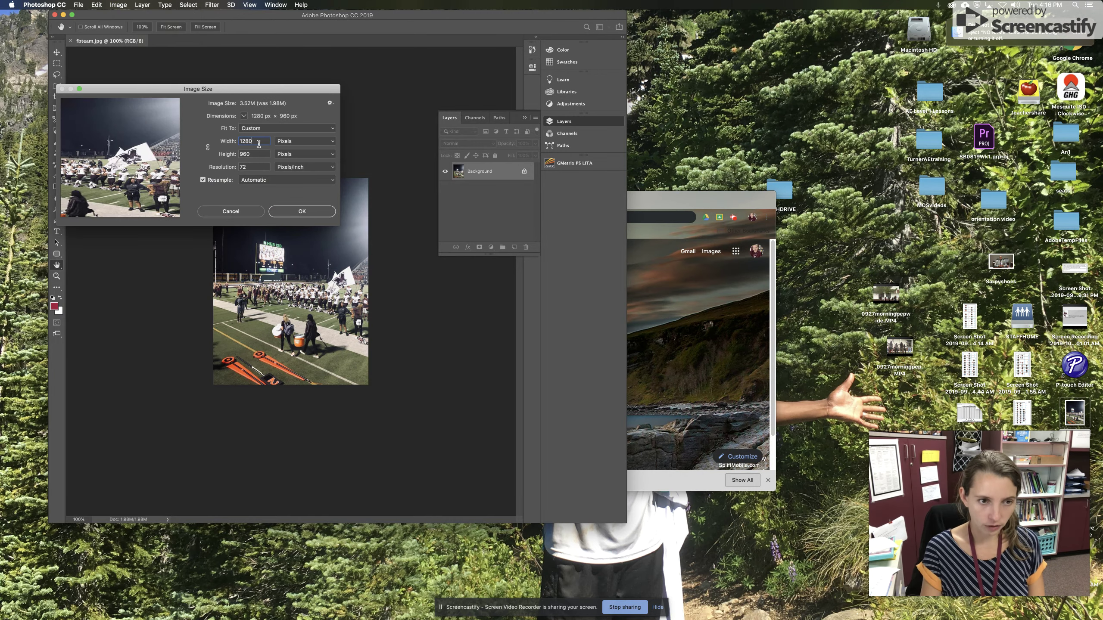
{"action": "key", "text": "Tab"}
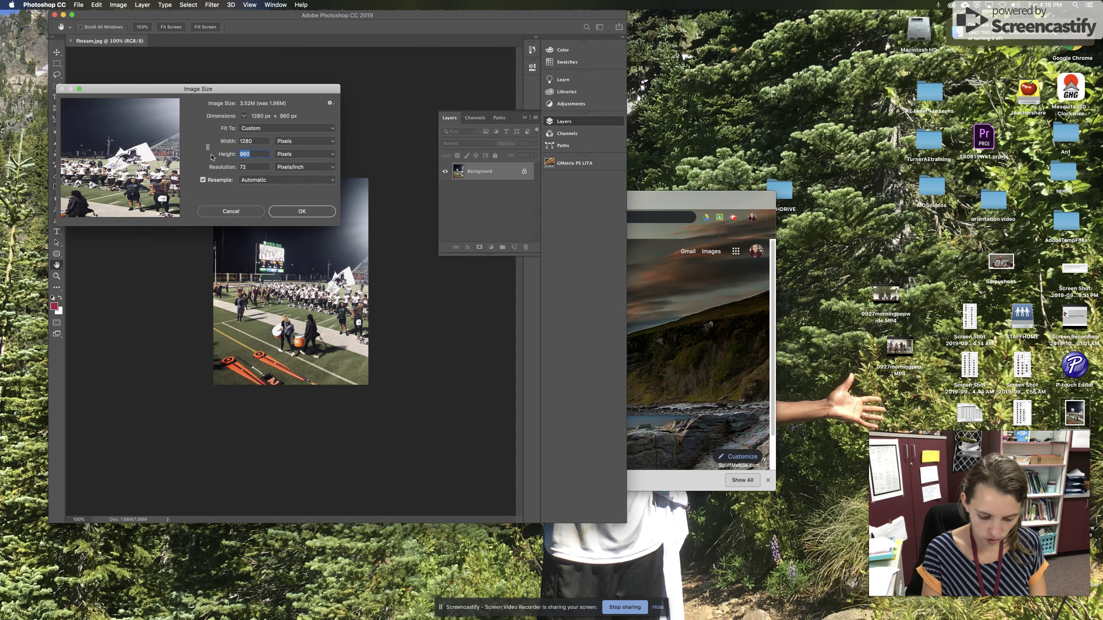
{"action": "type", "text": "720"}
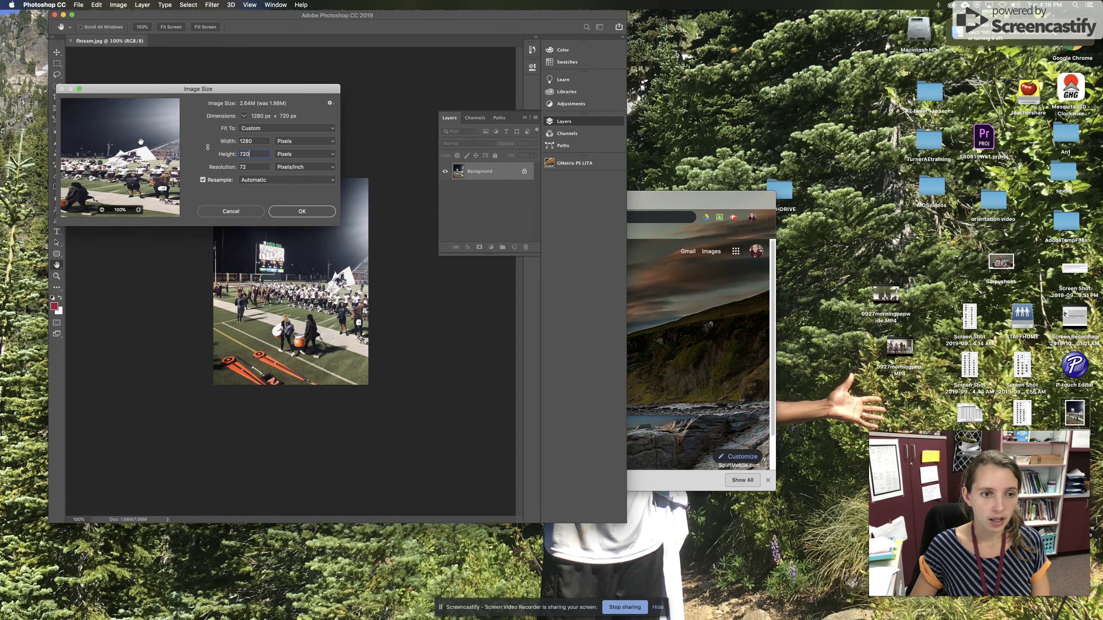
{"action": "left_click", "coordinate": [284, 217]}
{"action": "key", "text": "t"}
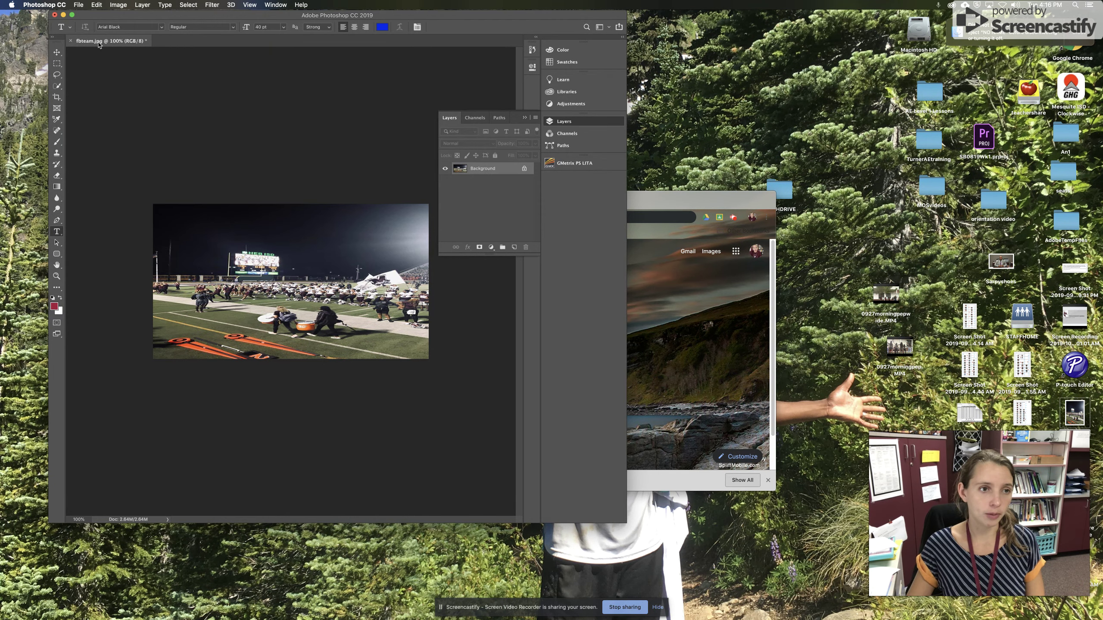
{"action": "left_click", "coordinate": [79, 4]}
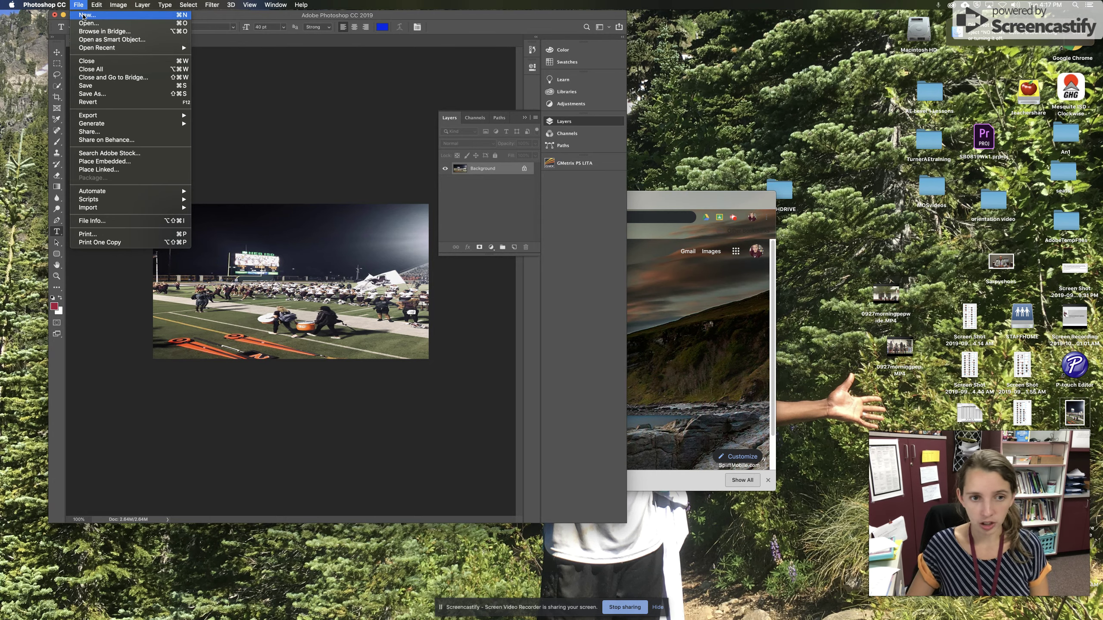
{"action": "left_click", "coordinate": [87, 15]}
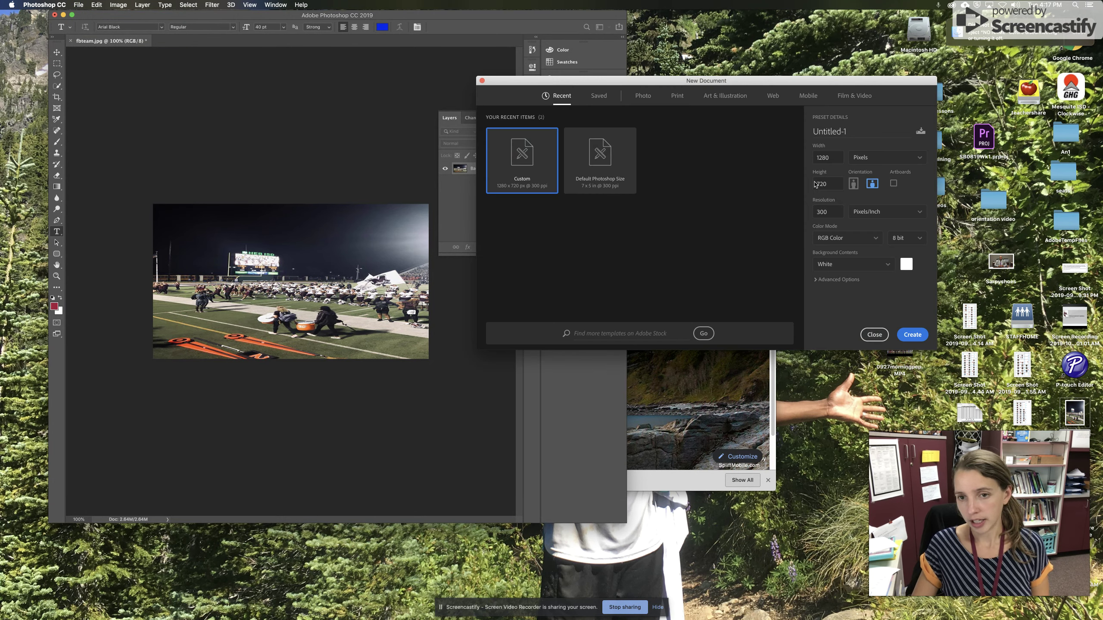
{"action": "left_click", "coordinate": [882, 157]}
{"action": "left_click", "coordinate": [825, 173]}
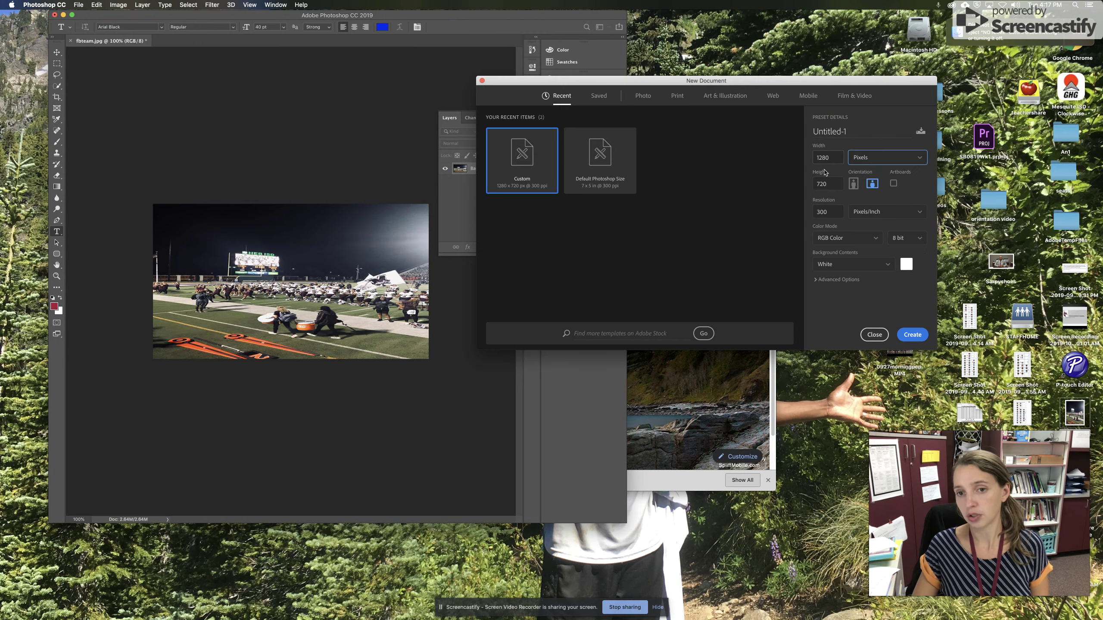
{"action": "left_click", "coordinate": [874, 335]}
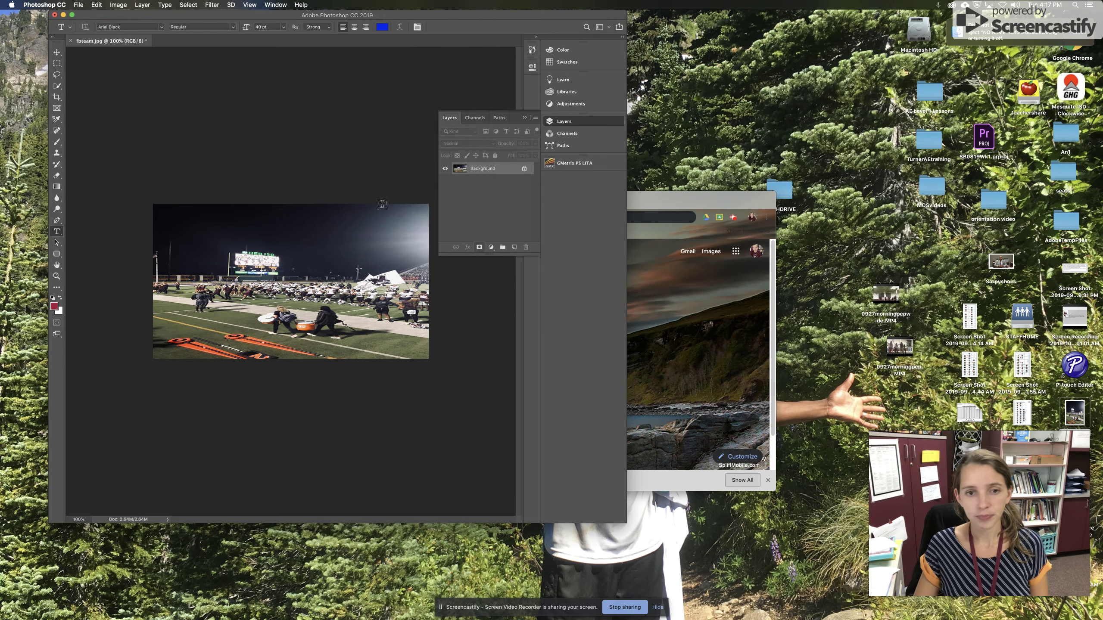
Step: Try dropping the Sarpyshoes image onto the canvas, then cancel that placement
{"action": "left_click", "coordinate": [78, 5]}
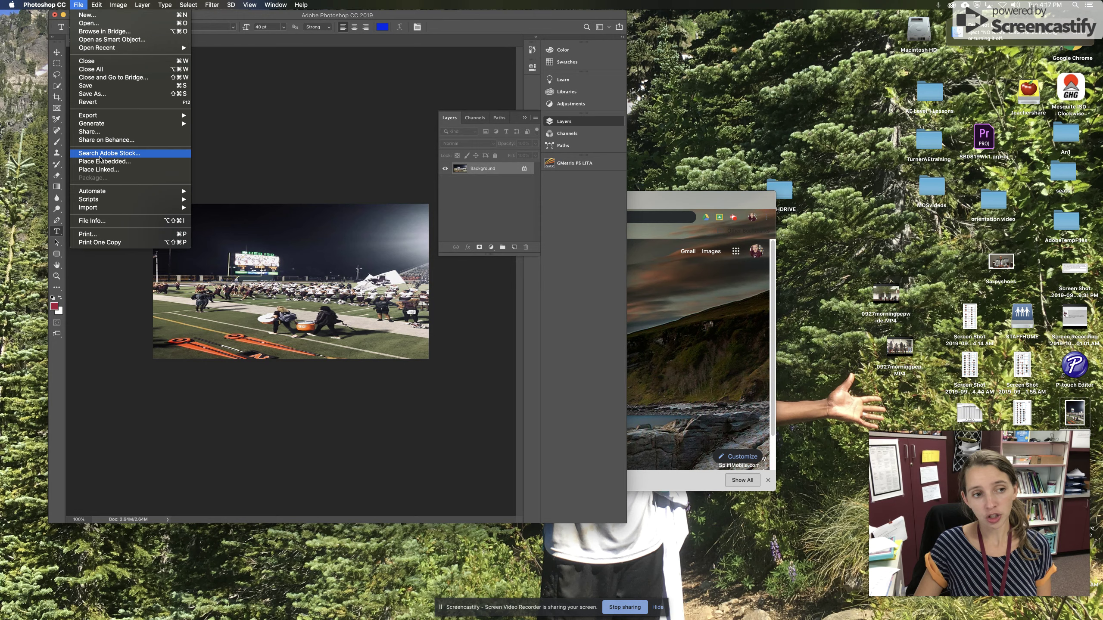
{"action": "left_click", "coordinate": [325, 73]}
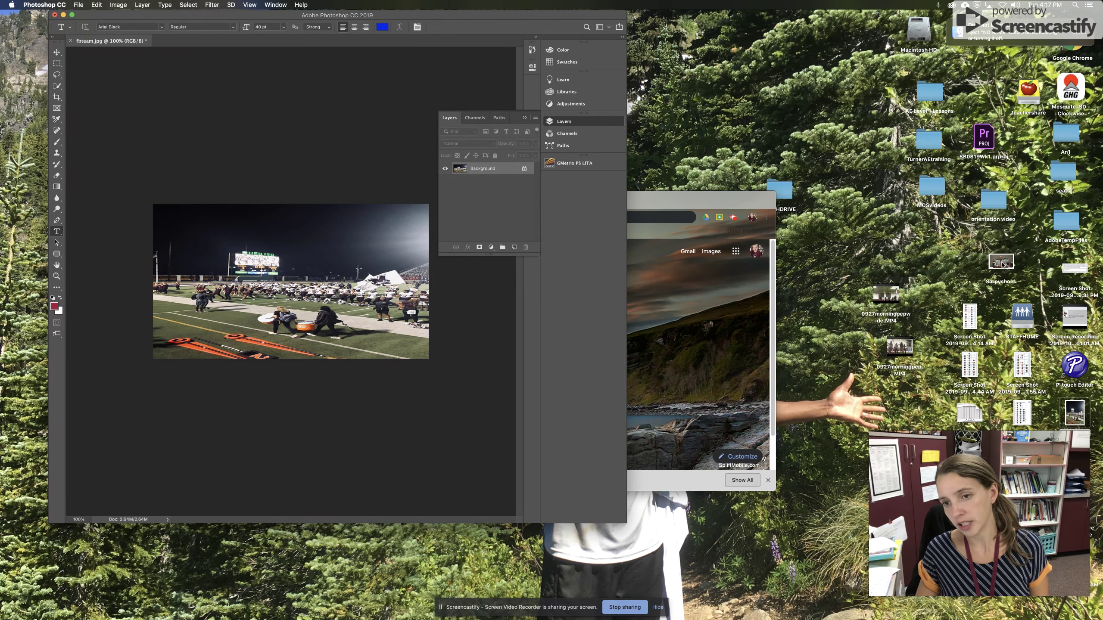
{"action": "left_click_drag", "start_coordinate": [1001, 264], "coordinate": [350, 288]}
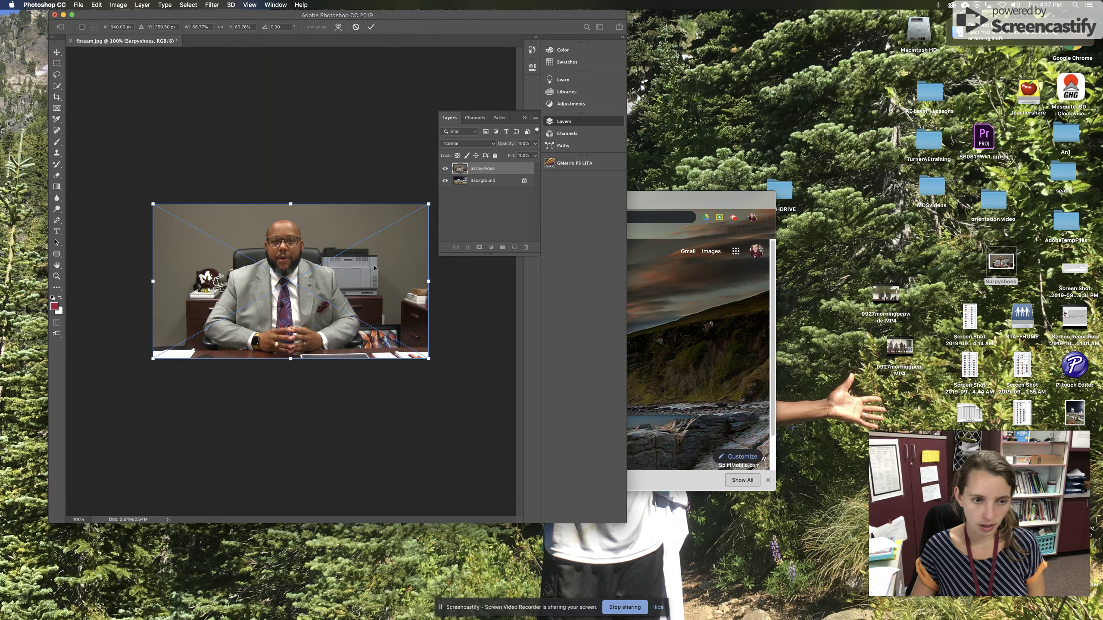
{"action": "key", "text": "Escape"}
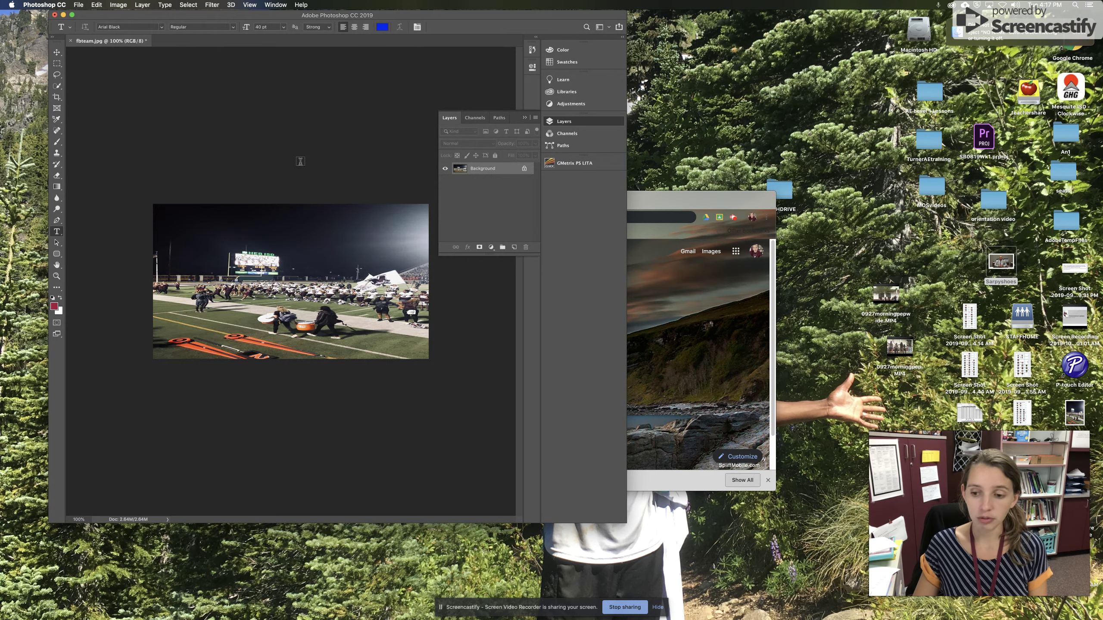
Step: Place the Sarpyshoes image as an embedded layer with File > Place Embedded
{"action": "left_click", "coordinate": [77, 5]}
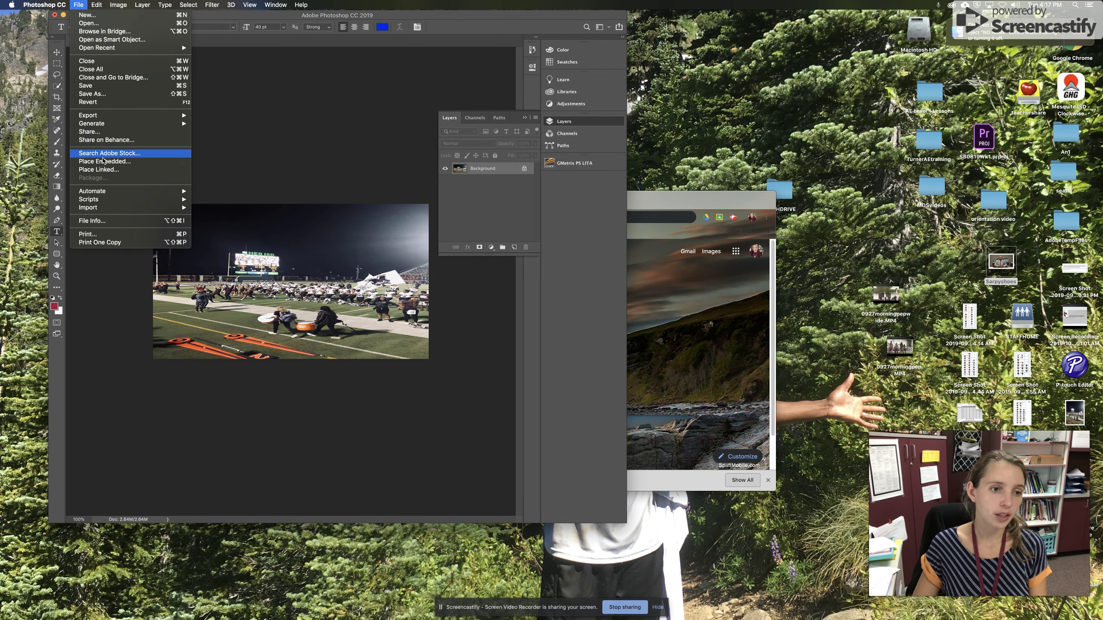
{"action": "left_click", "coordinate": [104, 162]}
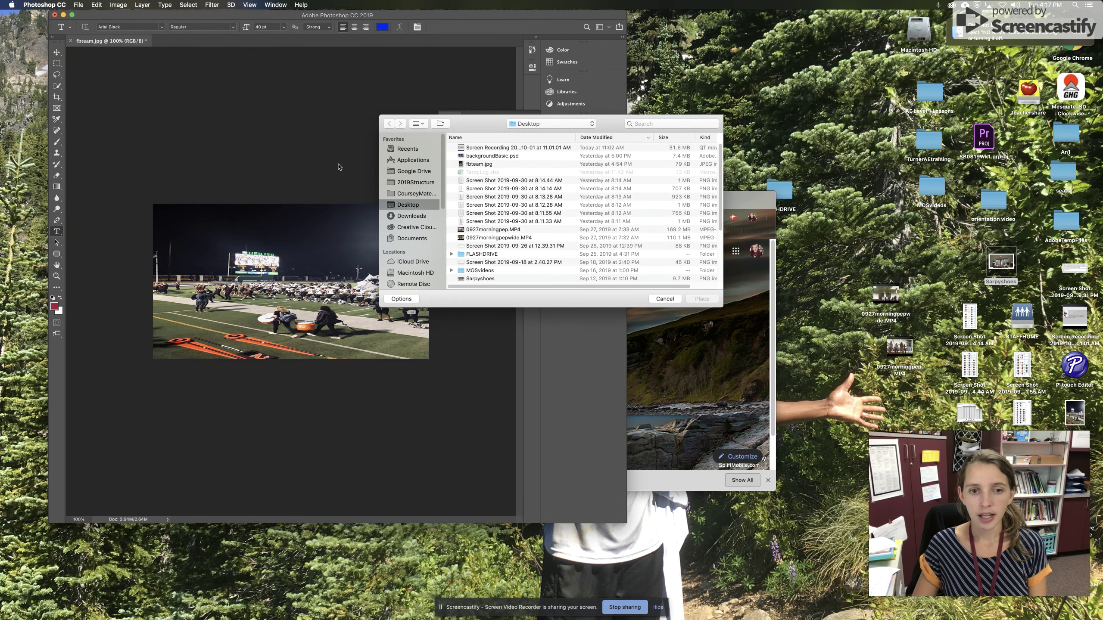
{"action": "left_click", "coordinate": [480, 164]}
{"action": "left_click", "coordinate": [478, 157]}
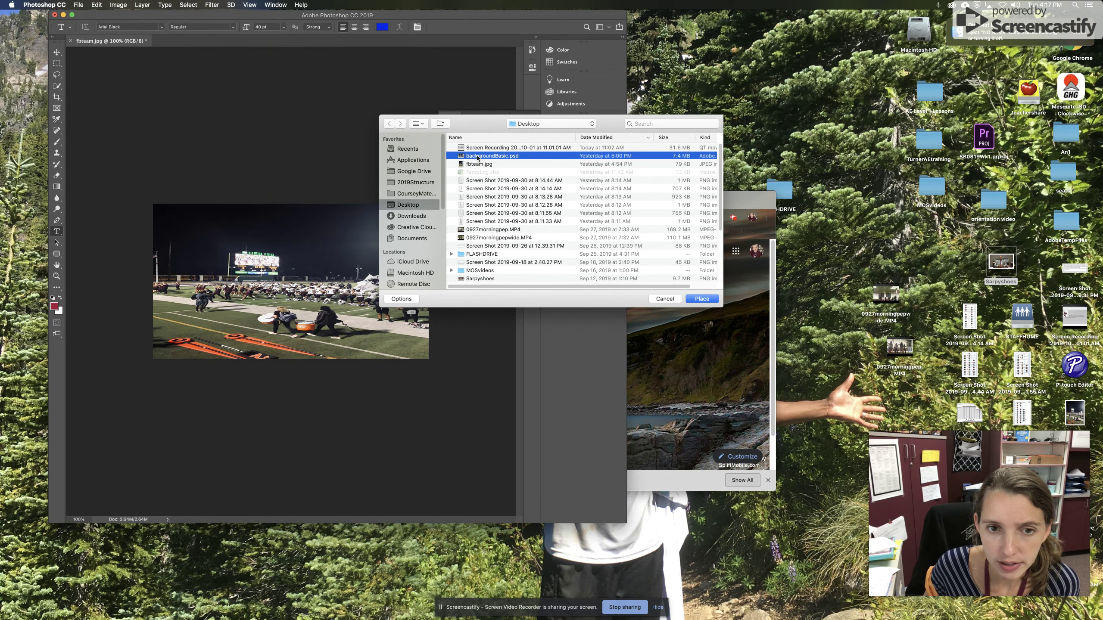
{"action": "scroll", "coordinate": [489, 233], "scroll_direction": "down", "scroll_amount": 3}
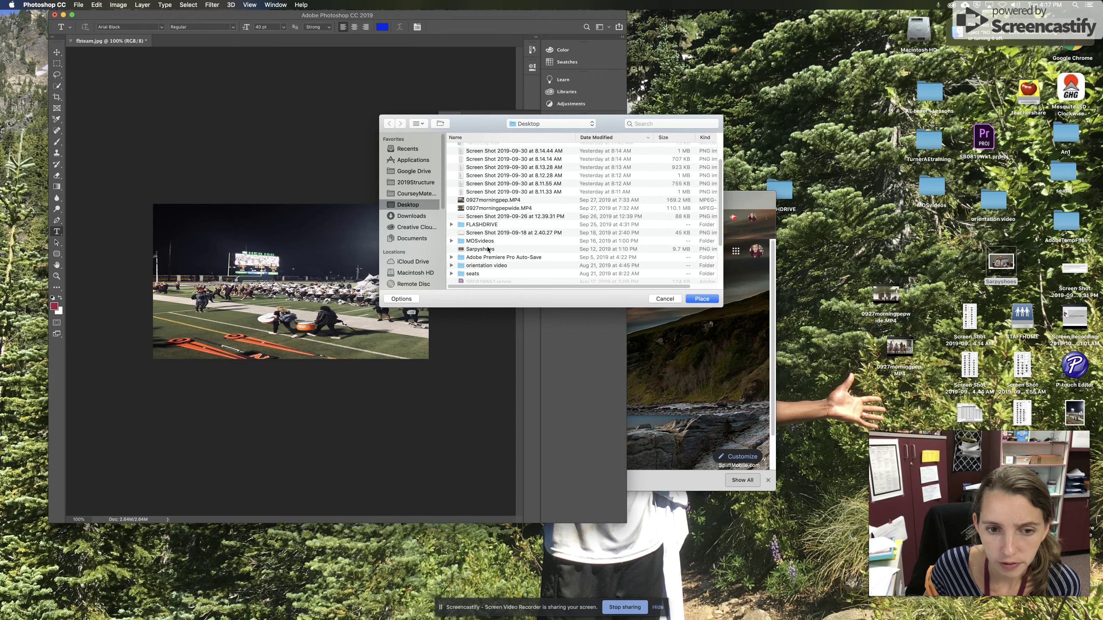
{"action": "left_click", "coordinate": [488, 250]}
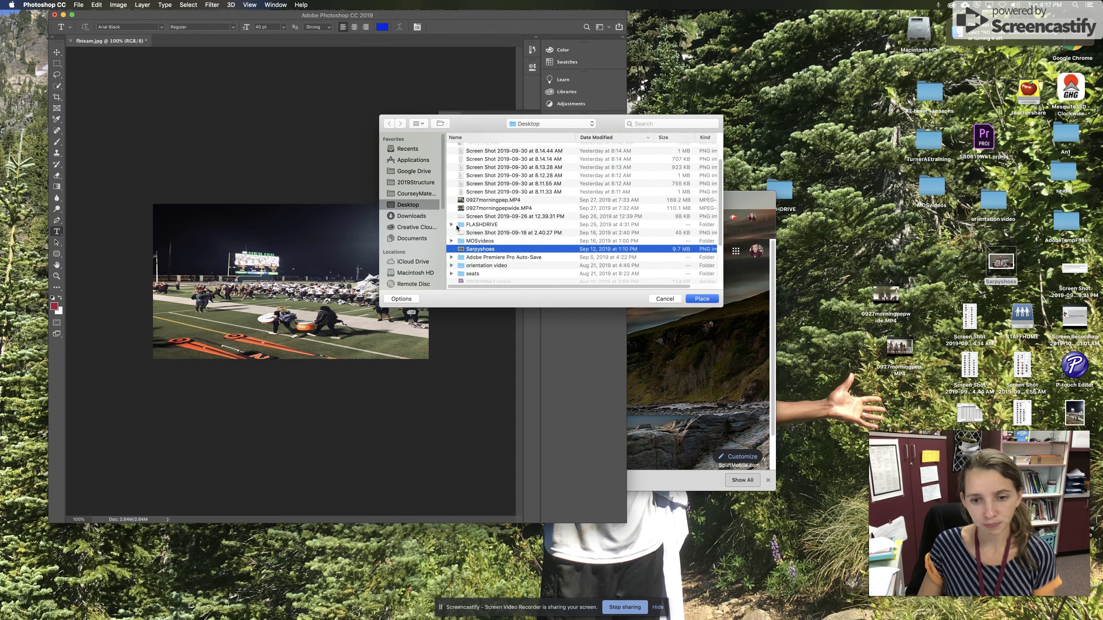
{"action": "key", "text": "Return"}
Step: Shrink the placed Sarpyshoes photo into the field's lower-left corner and commit it
{"action": "left_click_drag", "start_coordinate": [429, 204], "coordinate": [246, 306]}
{"action": "key", "text": "Return"}
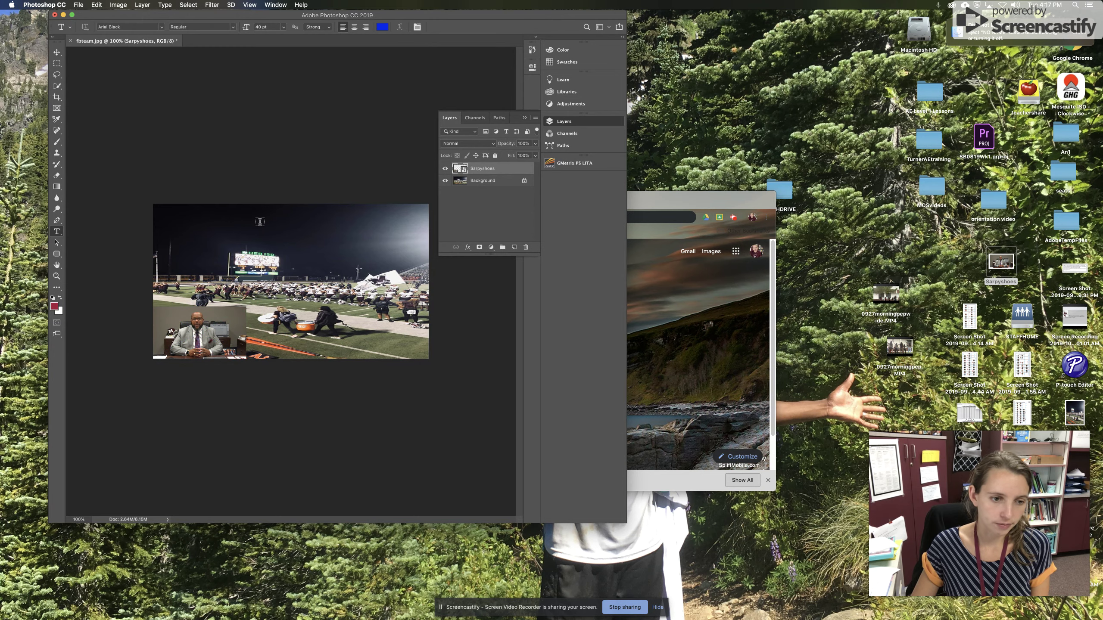
{"action": "key", "text": "t"}
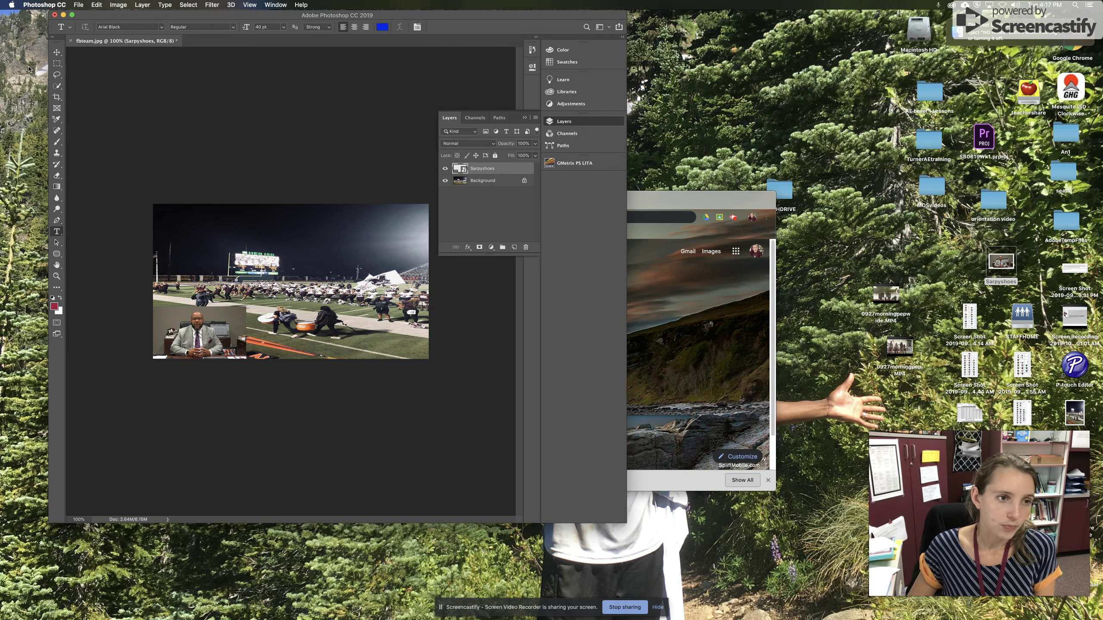
Step: Type the title 'My Text' on the canvas and commit it
{"action": "left_click", "coordinate": [195, 234]}
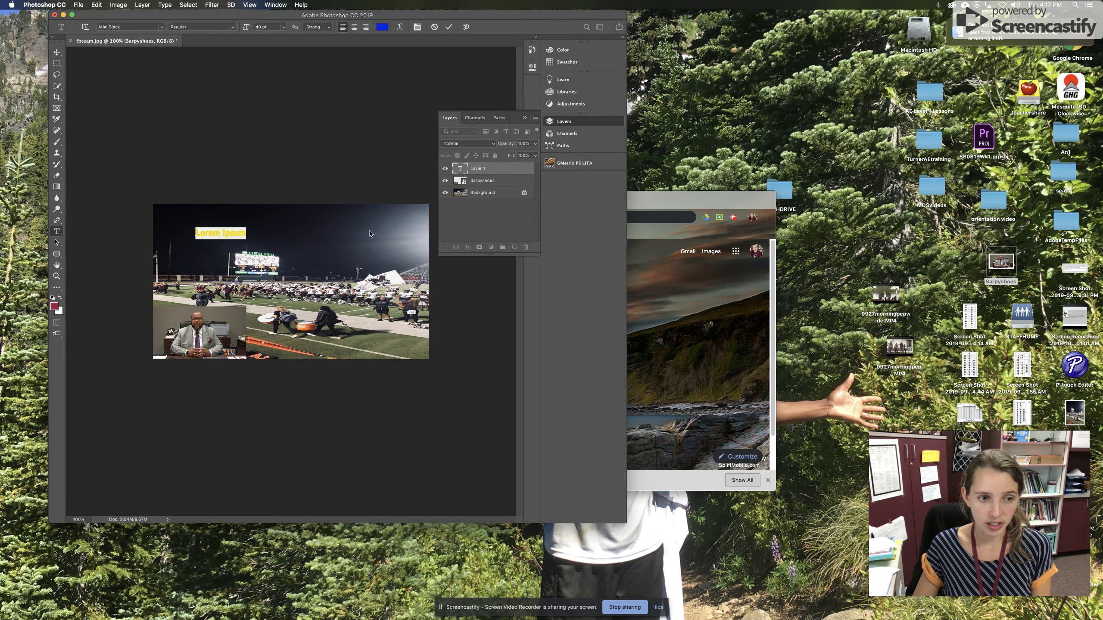
{"action": "type", "text": "M"}
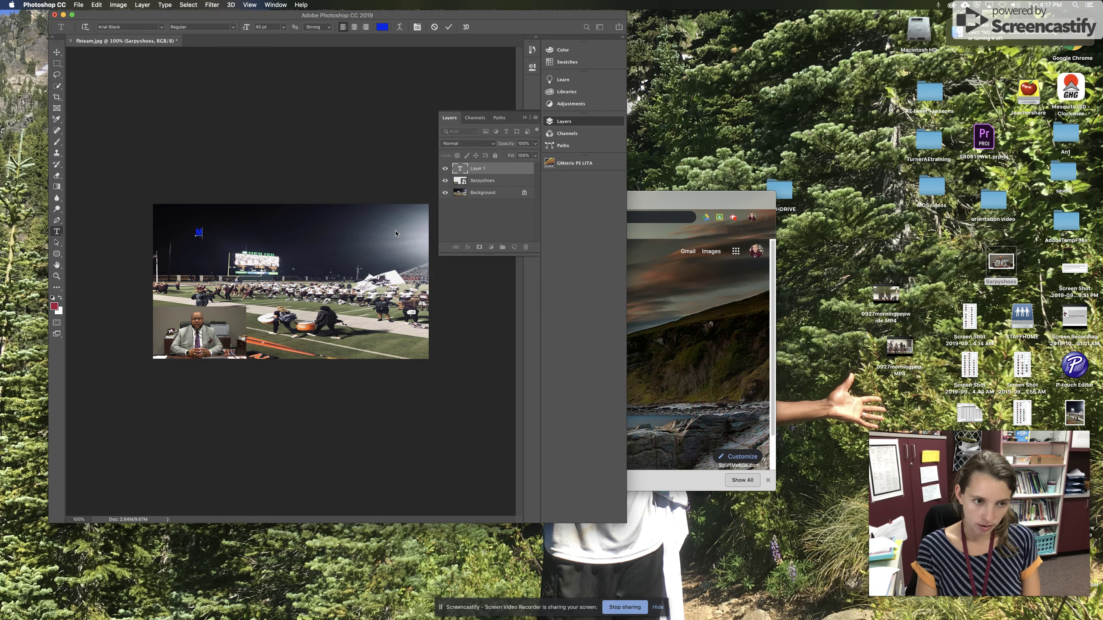
{"action": "type", "text": "y Text"}
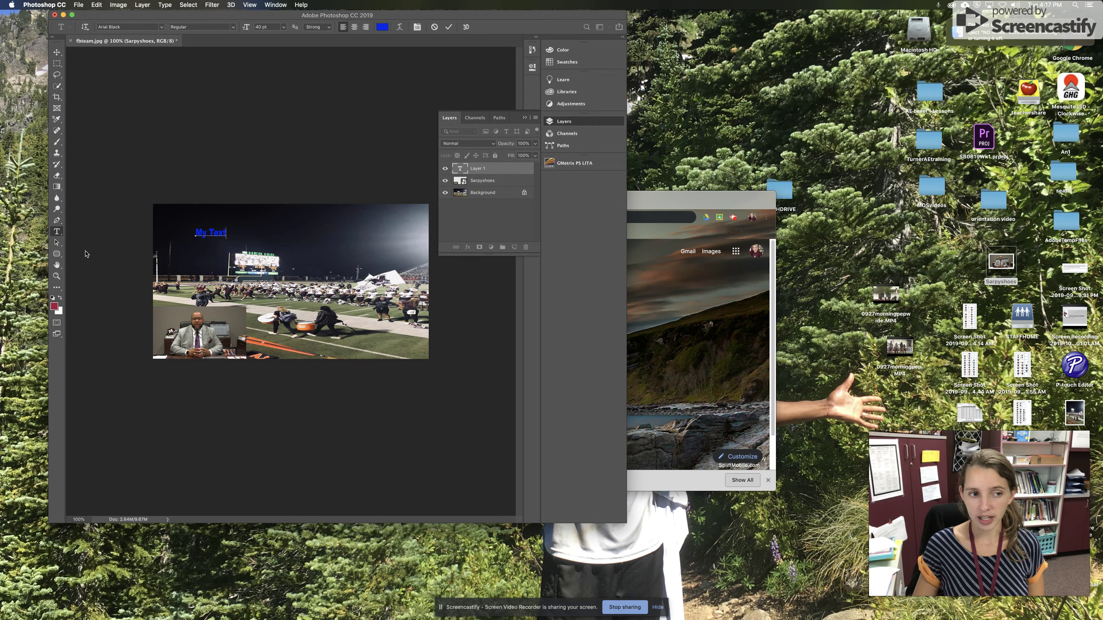
{"action": "left_click", "coordinate": [57, 242]}
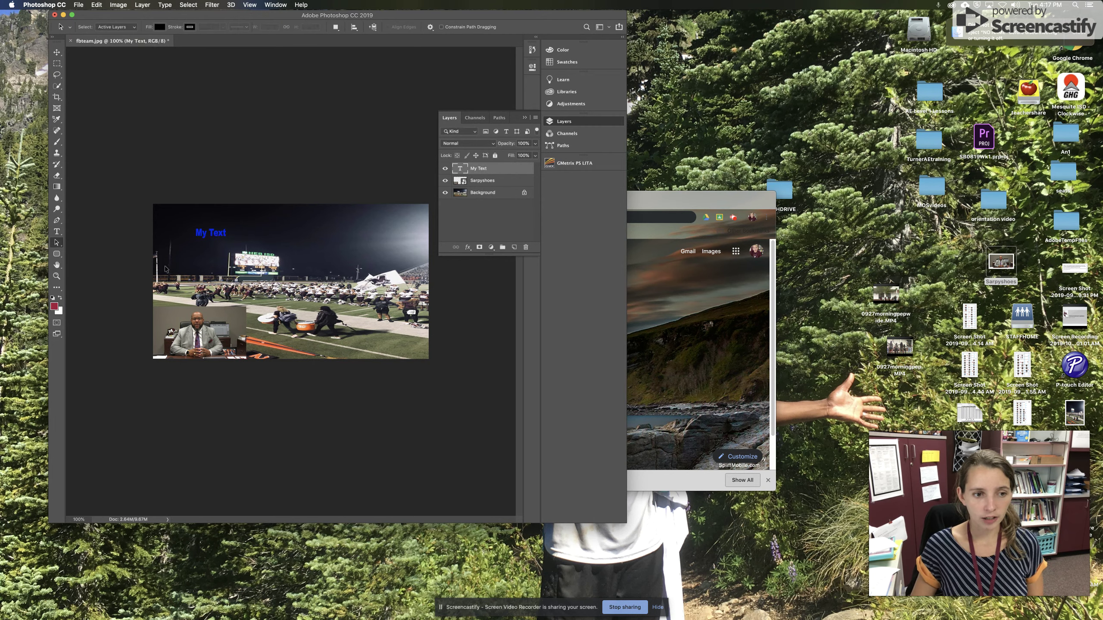
Step: Select the title's letters and enlarge them from 40 pt to 120 pt
{"action": "left_click", "coordinate": [56, 231]}
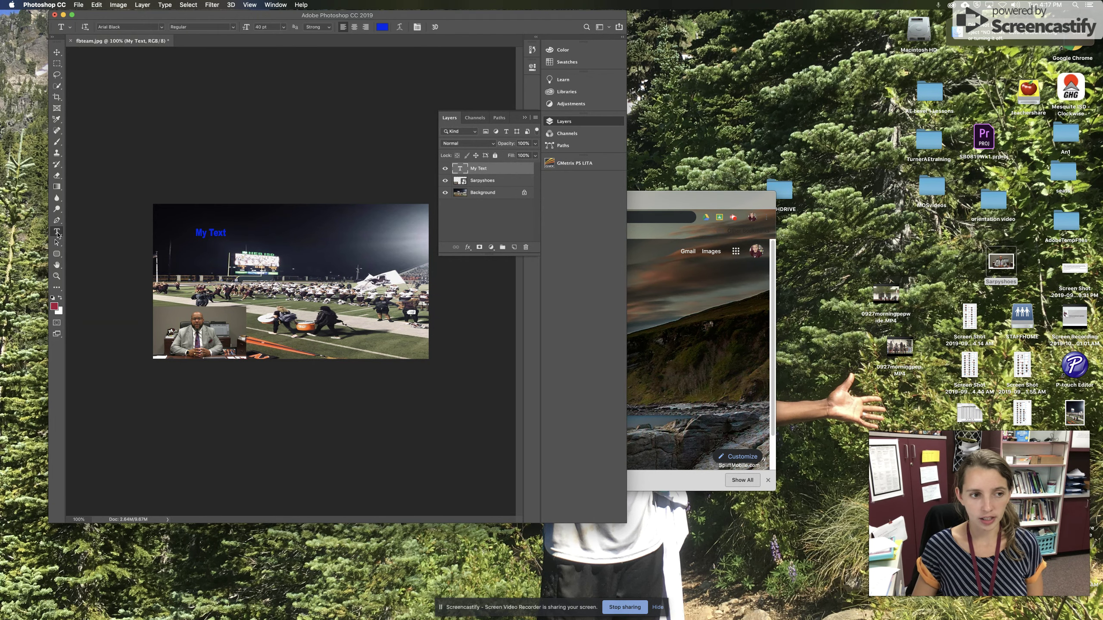
{"action": "mouse_move", "coordinate": [197, 232]}
{"action": "left_mouse_down"}
{"action": "mouse_move", "coordinate": [225, 232]}
{"action": "mouse_move", "coordinate": [186, 237]}
{"action": "left_mouse_up"}
{"action": "left_click_drag", "start_coordinate": [246, 28], "coordinate": [280, 35]}
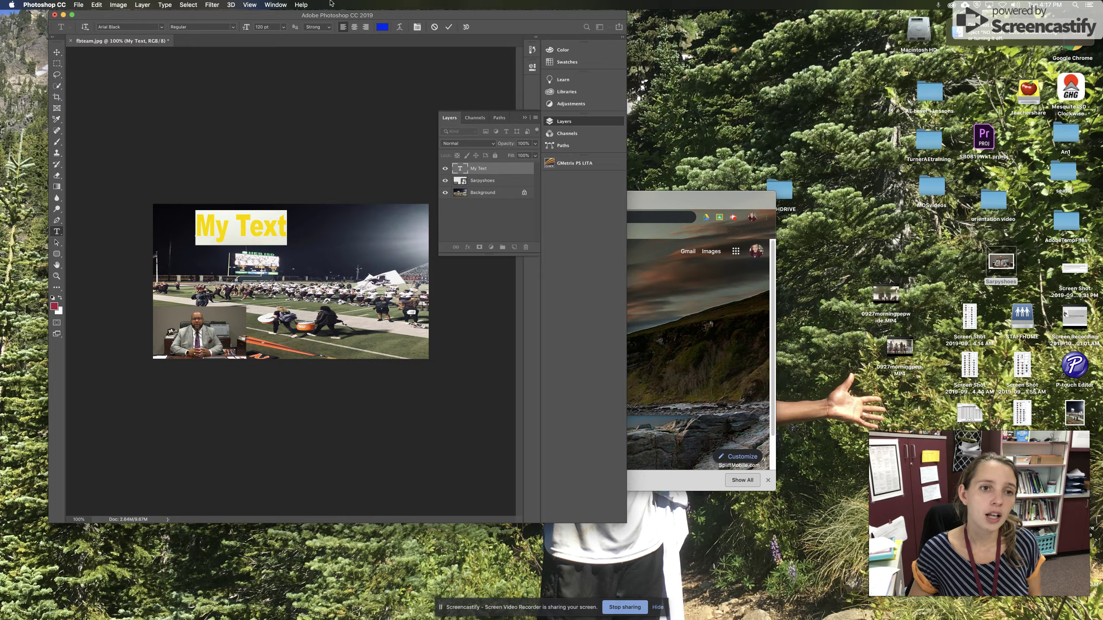
Step: In the Character panel, set the title's vertical scale to 162% and tracking to 240
{"action": "left_click", "coordinate": [276, 5]}
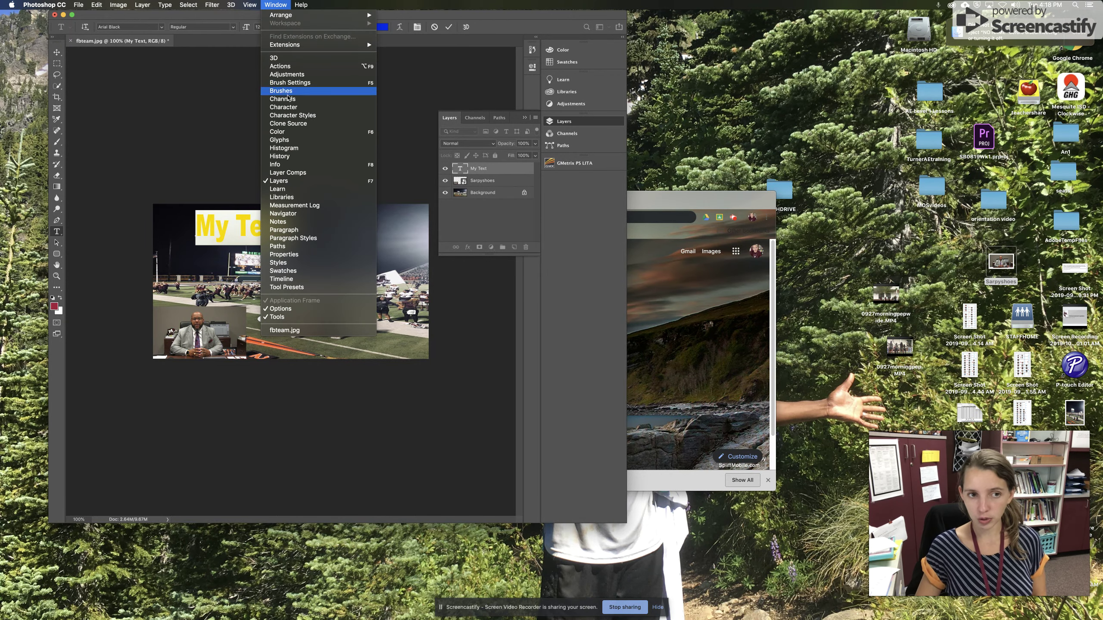
{"action": "left_click", "coordinate": [286, 106]}
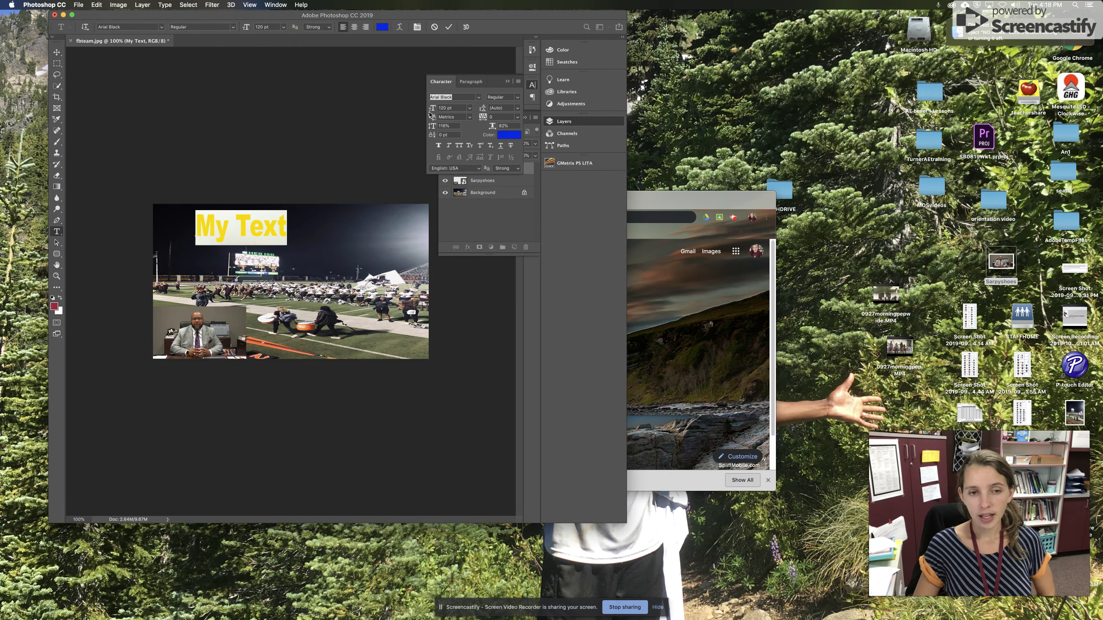
{"action": "left_click_drag", "start_coordinate": [433, 128], "coordinate": [502, 130]}
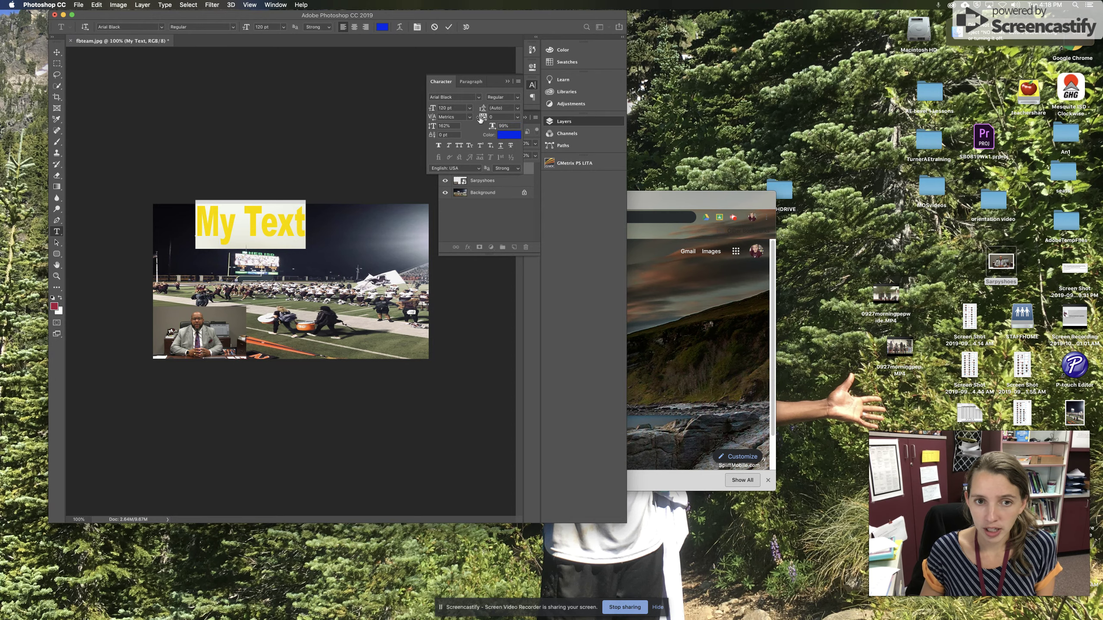
{"action": "left_click_drag", "start_coordinate": [480, 120], "coordinate": [491, 120]}
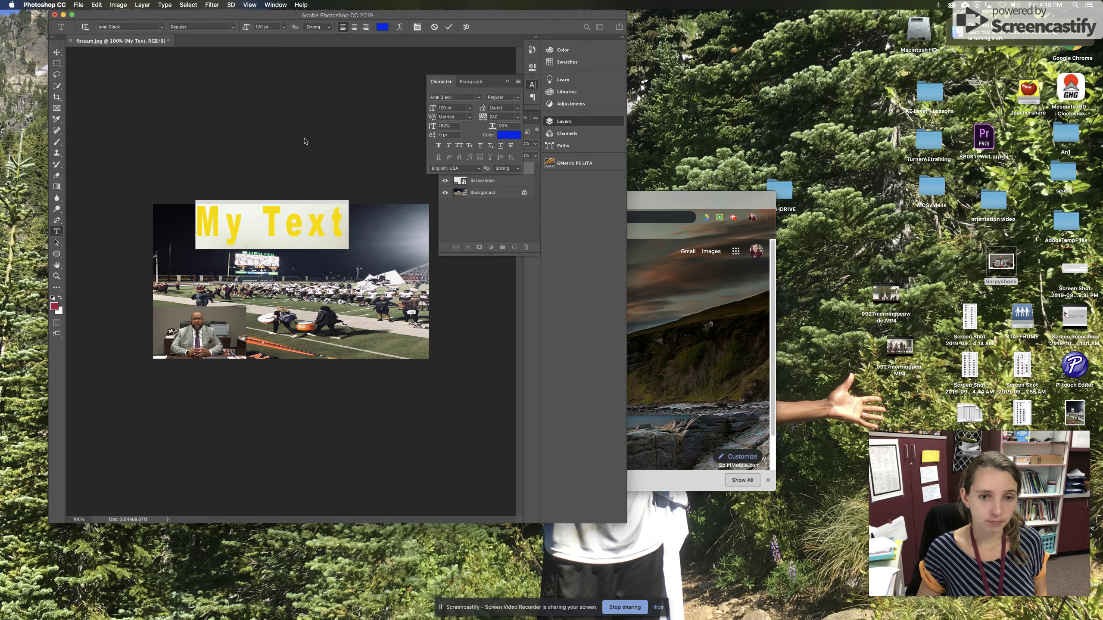
{"action": "left_click", "coordinate": [57, 243]}
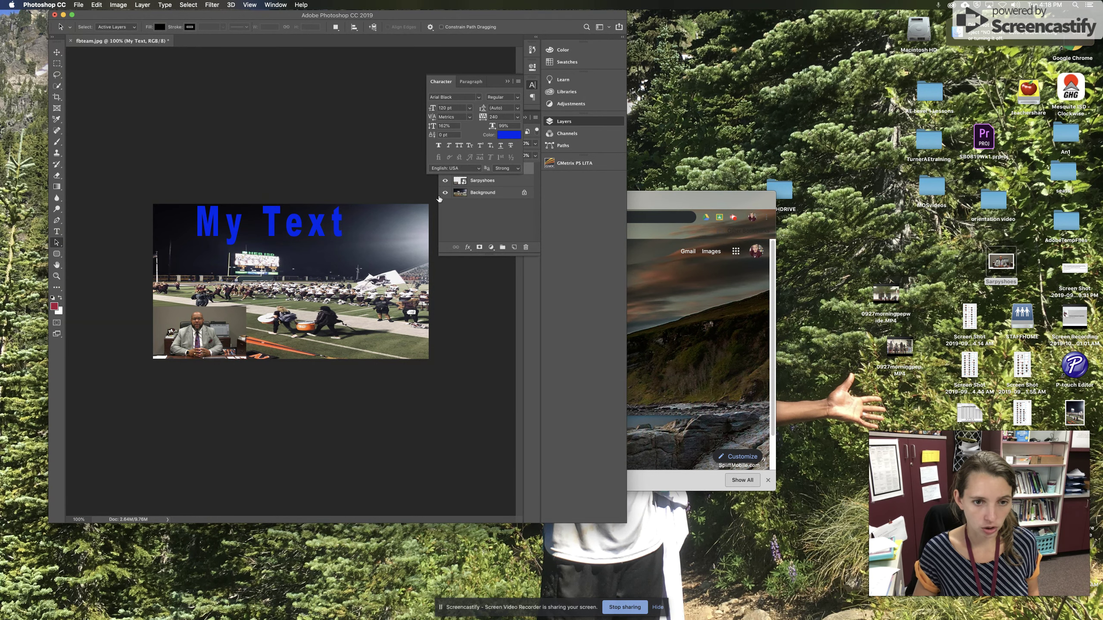
Step: Select the Sarpyshoes layer and drag its photo up beneath the My Text title
{"action": "left_click", "coordinate": [478, 181]}
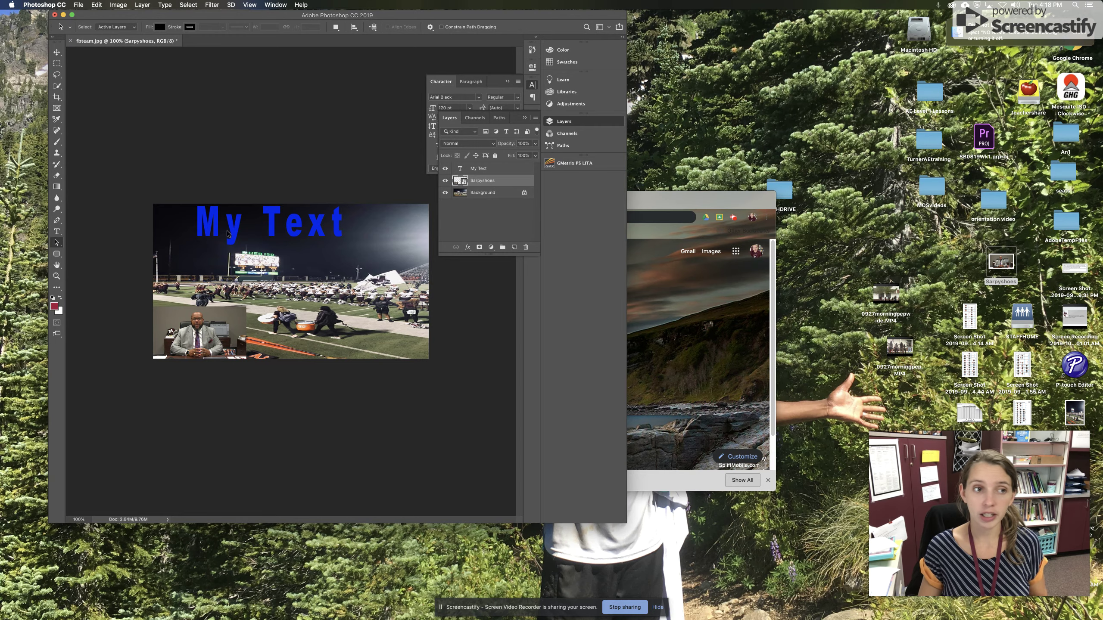
{"action": "left_click", "coordinate": [57, 53]}
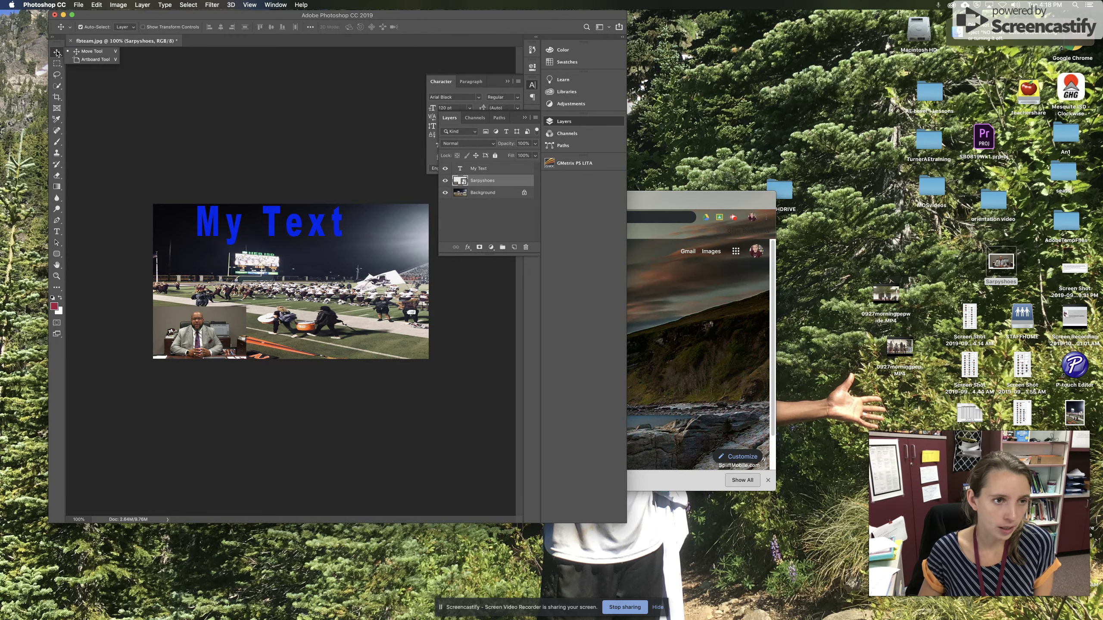
{"action": "left_click_drag", "start_coordinate": [186, 331], "coordinate": [220, 226]}
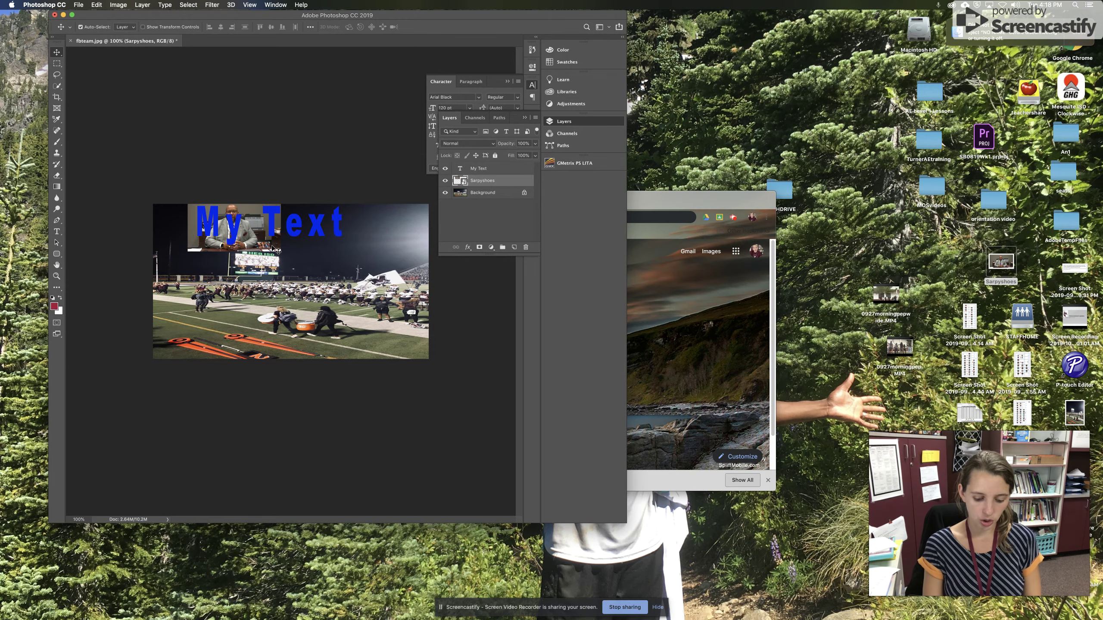
Step: Free-transform the Sarpyshoes photo to about 72% scale, spanning the top behind My Text
{"action": "key", "text": "super+t"}
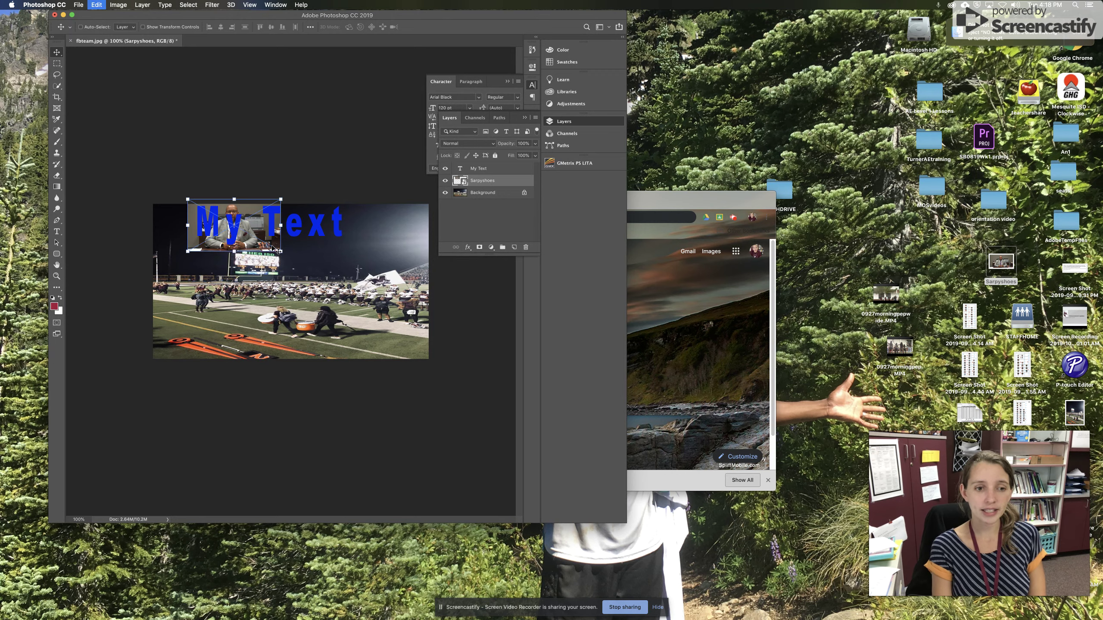
{"action": "left_click_drag", "start_coordinate": [280, 251], "coordinate": [317, 234]}
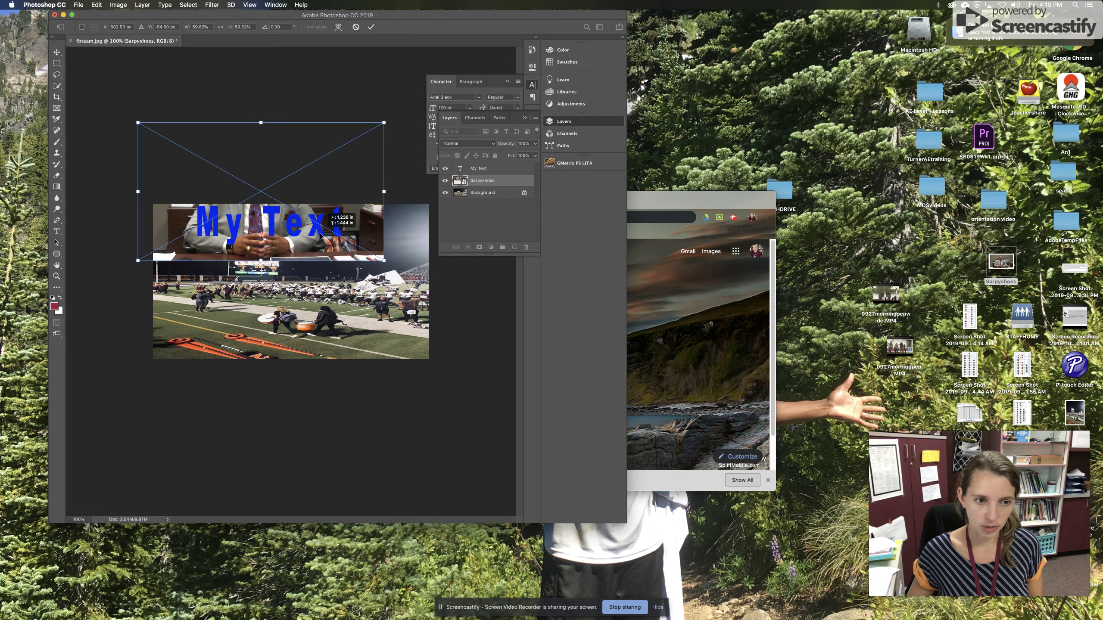
{"action": "left_click_drag", "start_coordinate": [385, 259], "coordinate": [435, 289]}
{"action": "left_click_drag", "start_coordinate": [347, 267], "coordinate": [337, 248]}
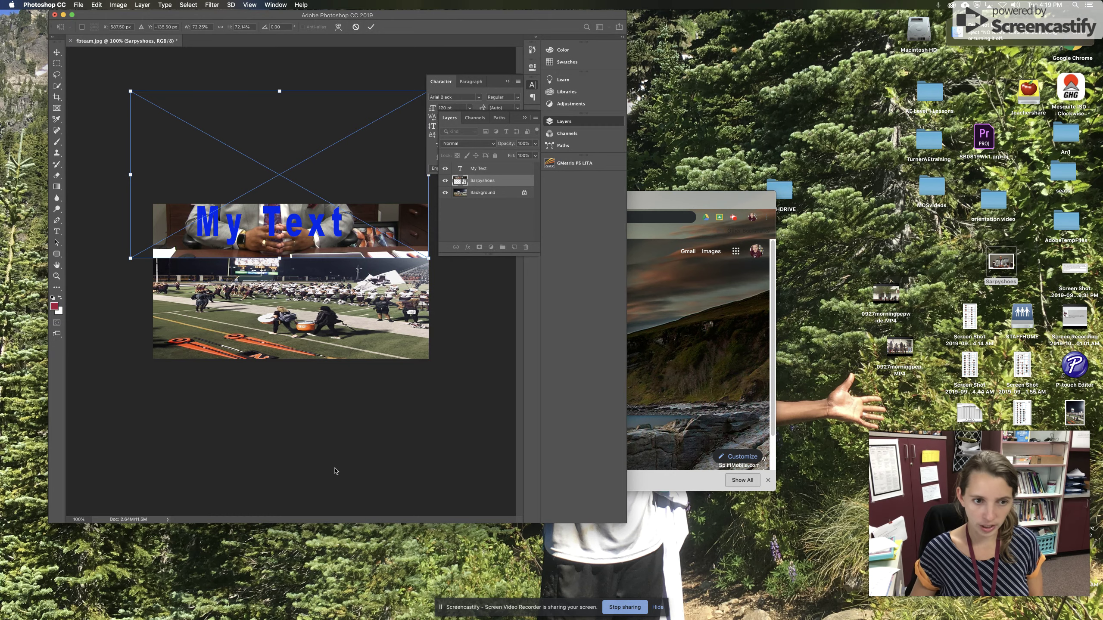
Step: Stack the Sarpyshoes layer above My Text and make it a clipping mask
{"action": "right_click", "coordinate": [481, 169]}
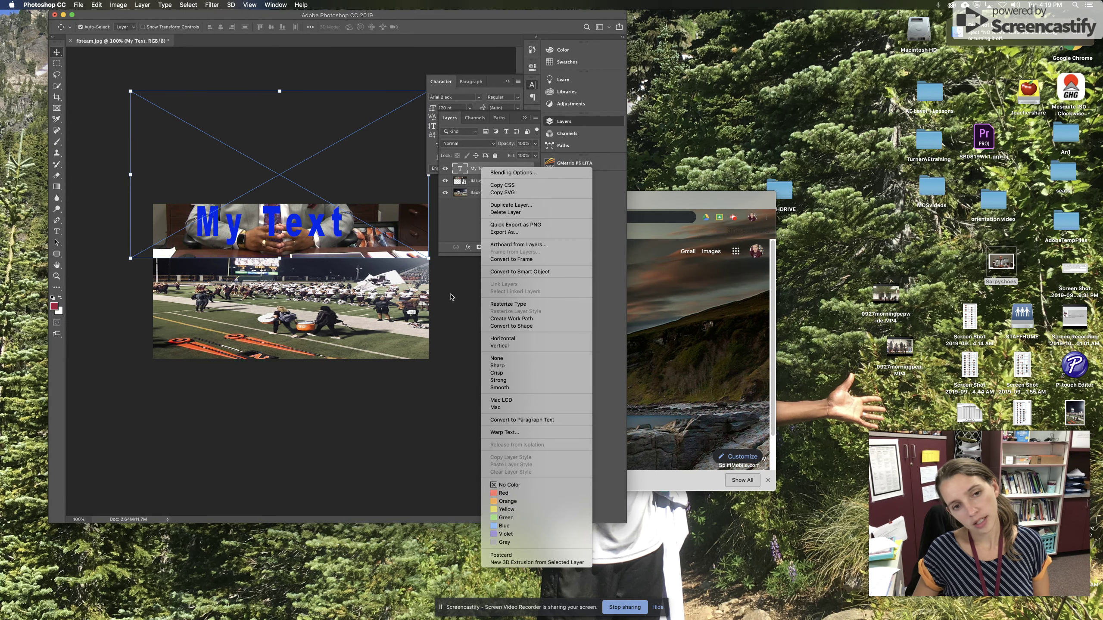
{"action": "left_click", "coordinate": [430, 291]}
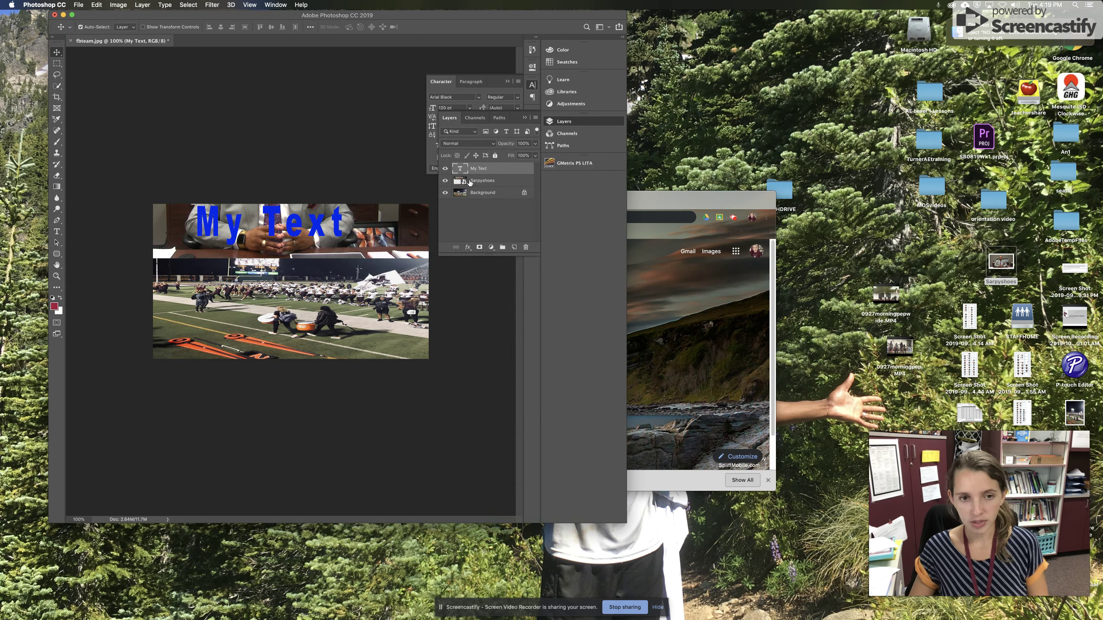
{"action": "right_click", "coordinate": [481, 170]}
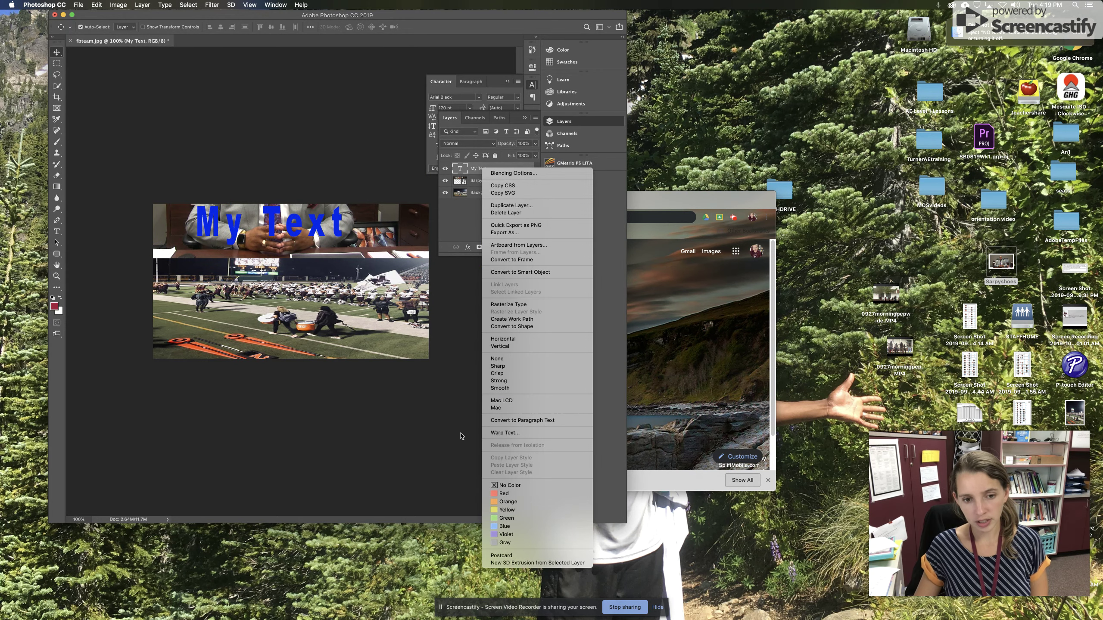
{"action": "left_click", "coordinate": [361, 419]}
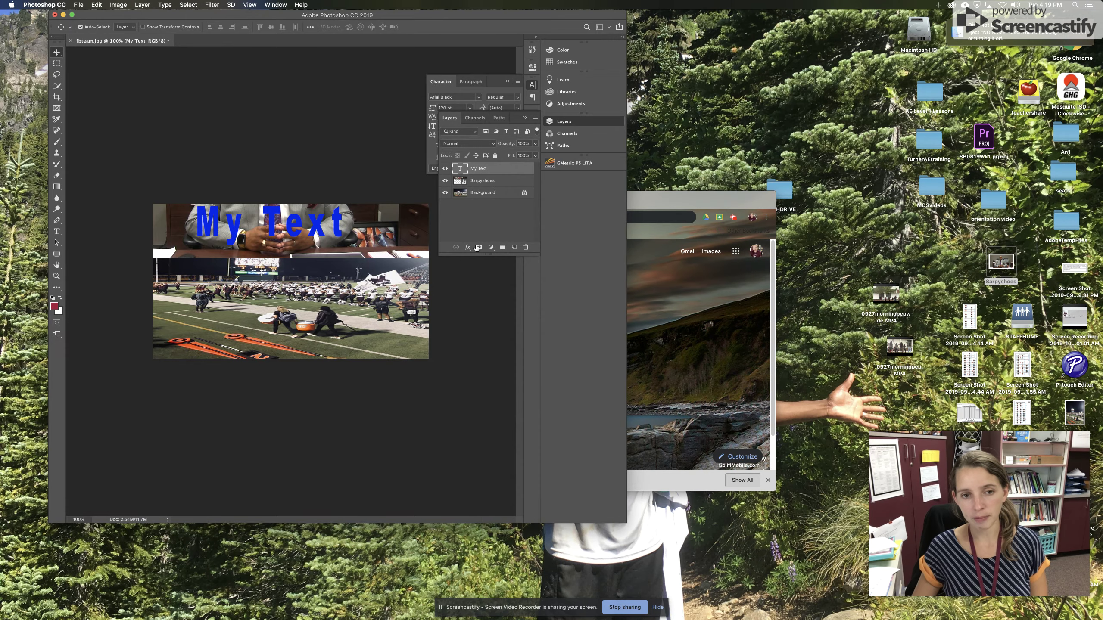
{"action": "left_click_drag", "start_coordinate": [484, 182], "coordinate": [482, 168]}
{"action": "right_click", "coordinate": [482, 170]}
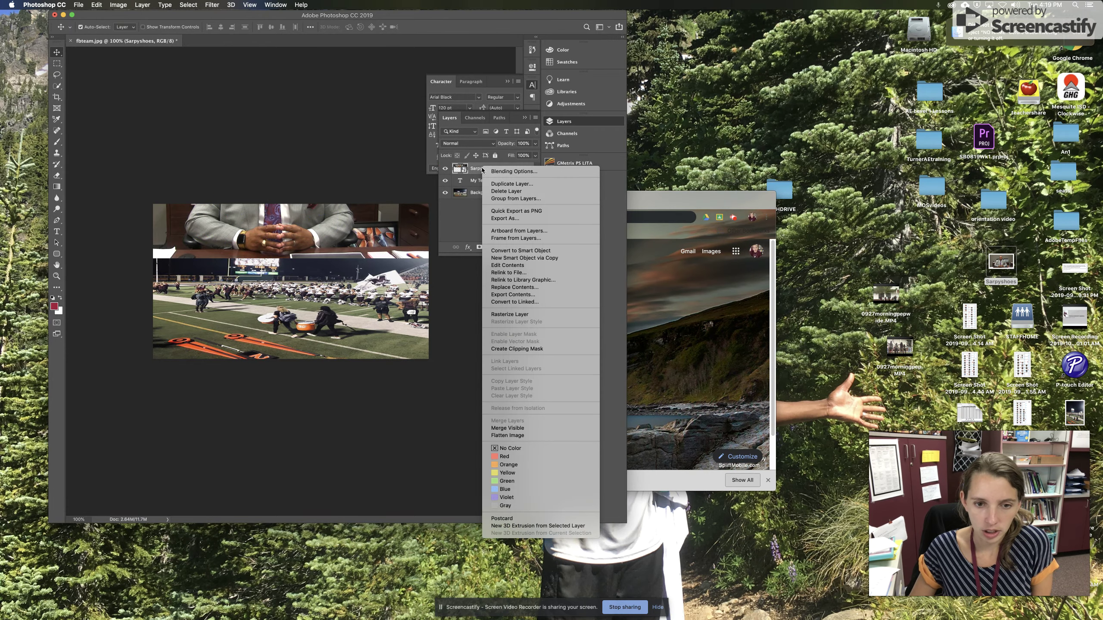
{"action": "left_click", "coordinate": [522, 349]}
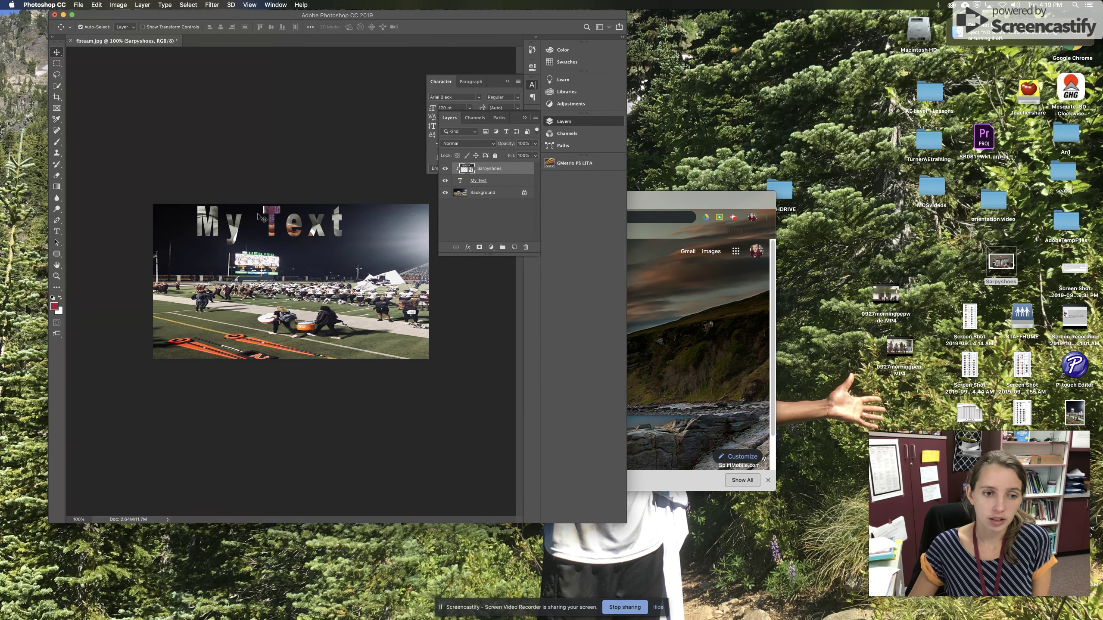
Step: Drag the clipped Sarpyshoes photo off the letters so My Text shows plain blue
{"action": "mouse_move", "coordinate": [271, 217]}
{"action": "left_mouse_down"}
{"action": "mouse_move", "coordinate": [279, 228]}
{"action": "mouse_move", "coordinate": [268, 244]}
{"action": "mouse_move", "coordinate": [264, 227]}
{"action": "left_mouse_up"}
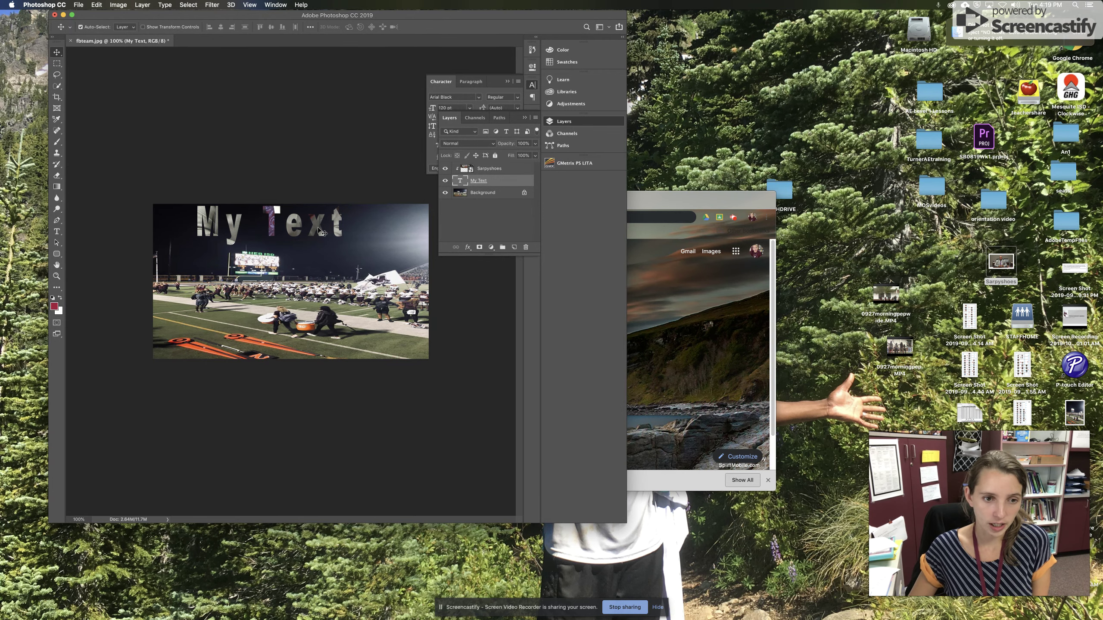
{"action": "left_click_drag", "start_coordinate": [317, 227], "coordinate": [320, 229]}
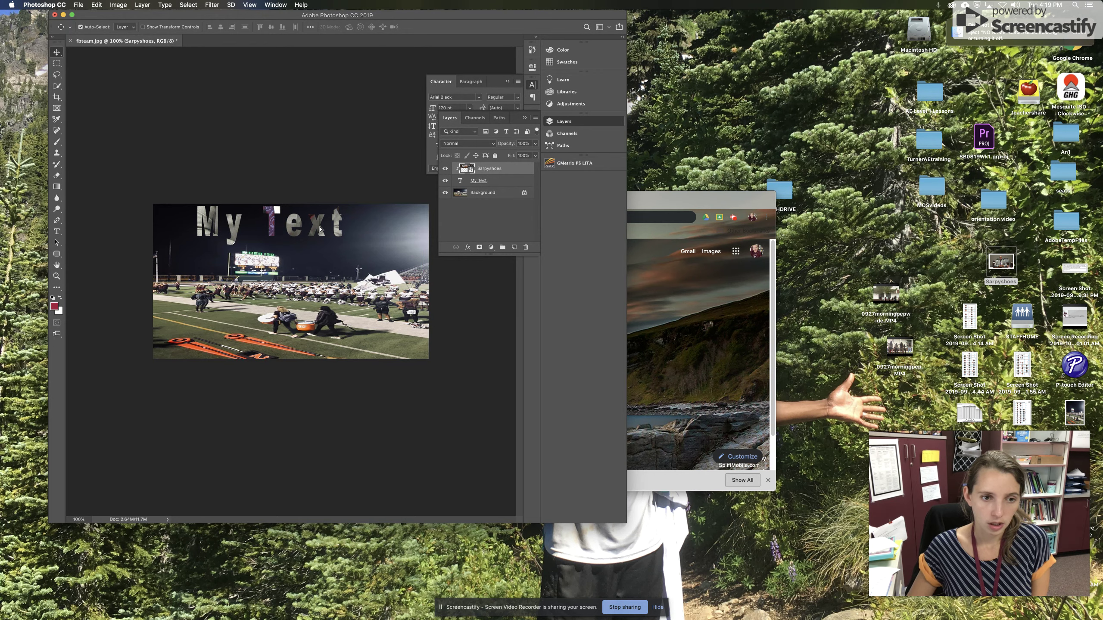
{"action": "left_click", "coordinate": [476, 181]}
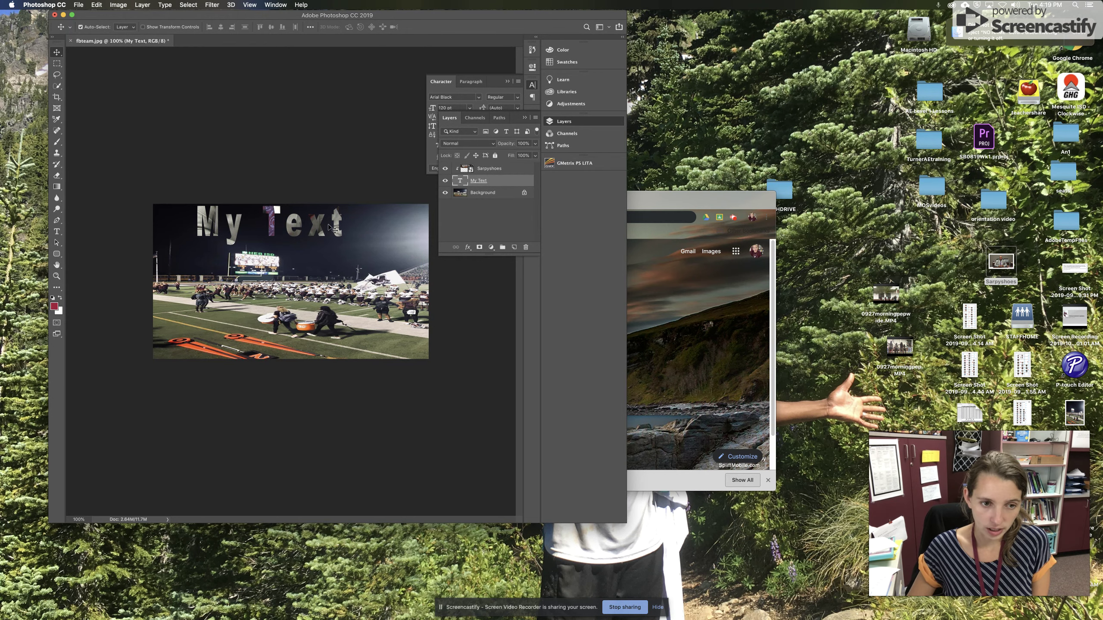
{"action": "left_click_drag", "start_coordinate": [335, 238], "coordinate": [357, 323]}
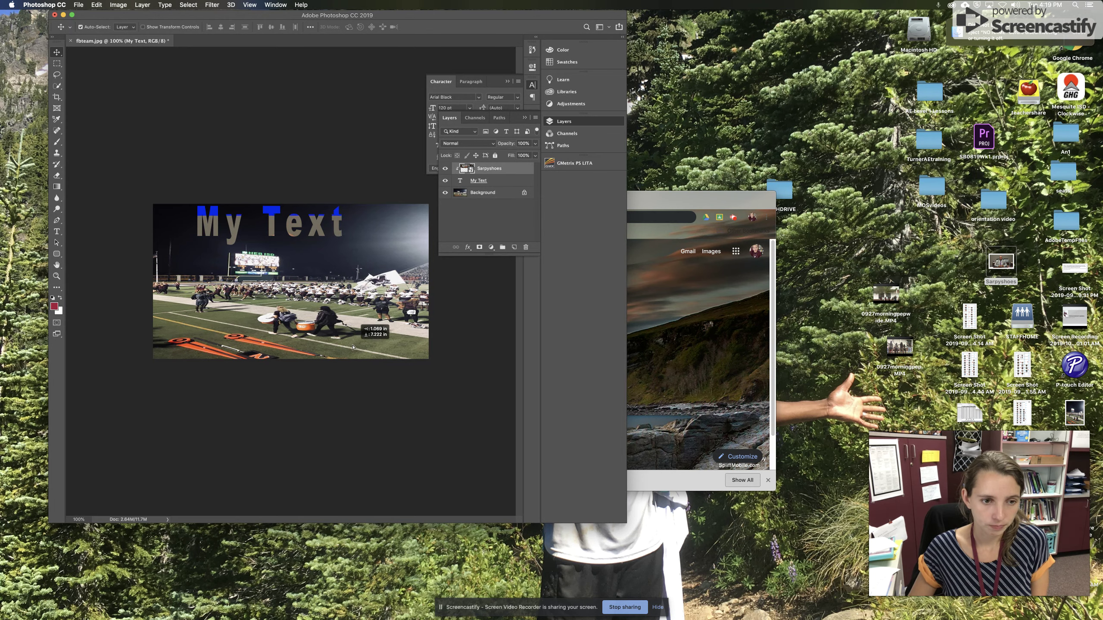
{"action": "left_click", "coordinate": [479, 182]}
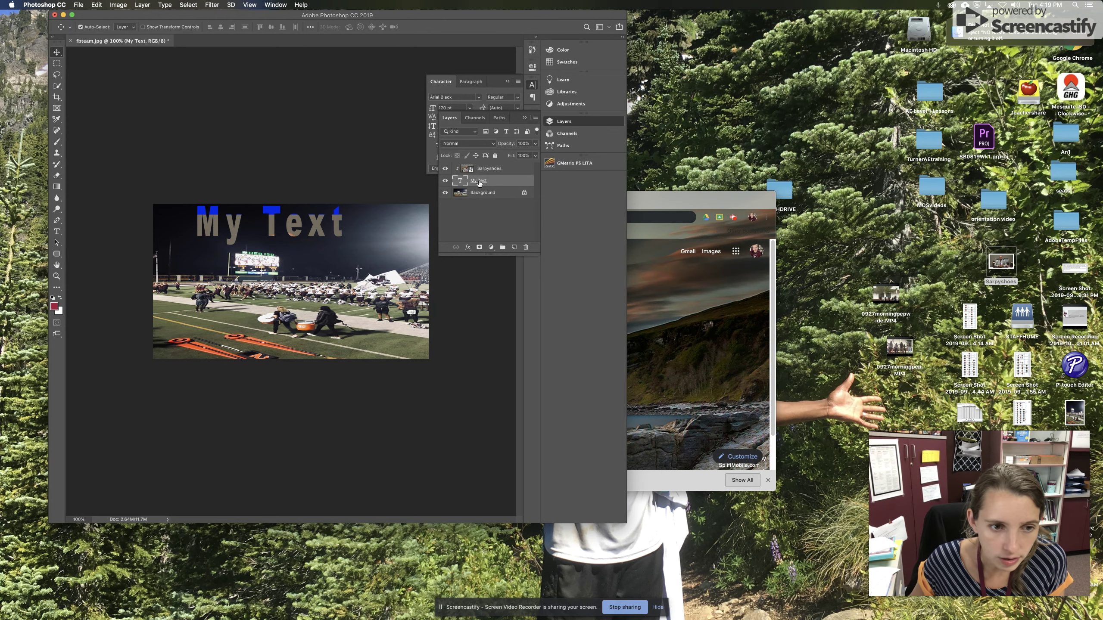
{"action": "left_click_drag", "start_coordinate": [332, 222], "coordinate": [339, 239]}
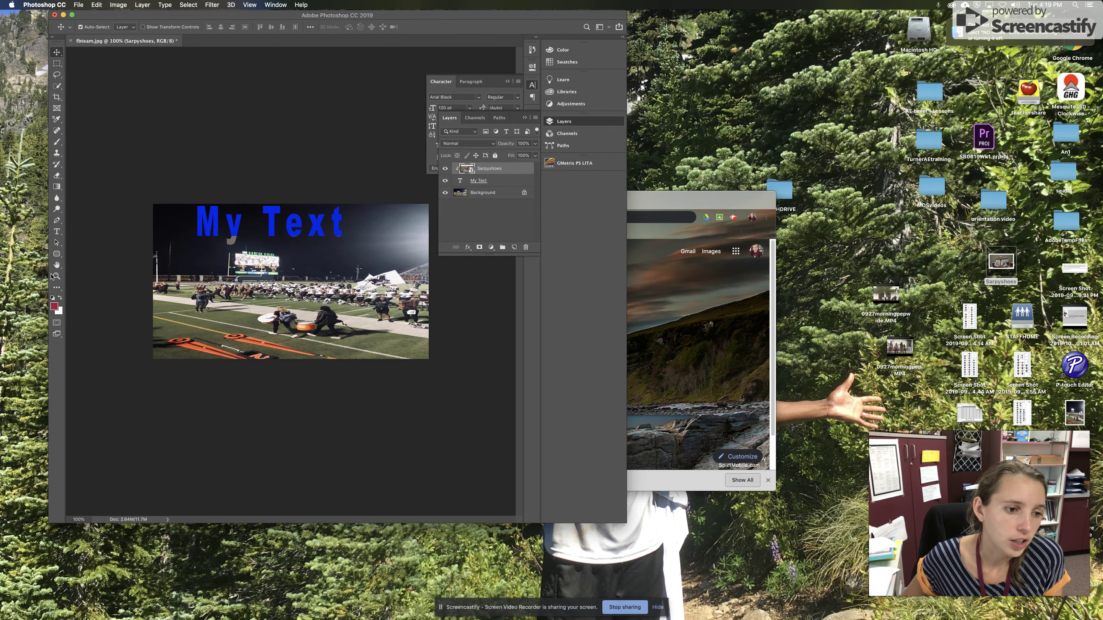
Step: Move the My Text title down across the lower field and collapse the Character panel
{"action": "left_click", "coordinate": [58, 243]}
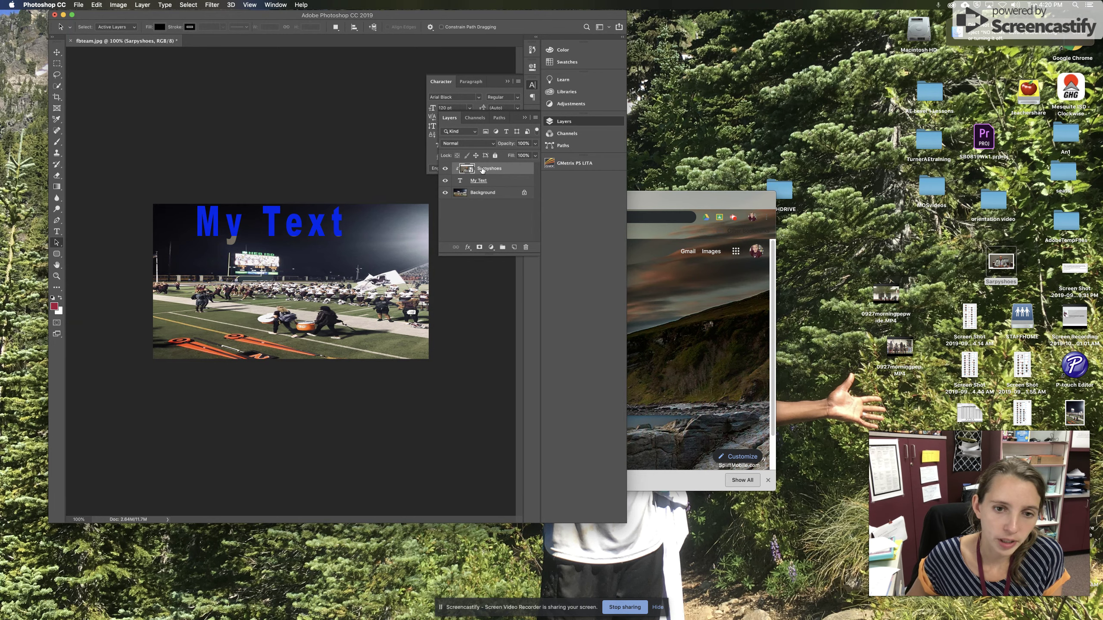
{"action": "left_click", "coordinate": [485, 184]}
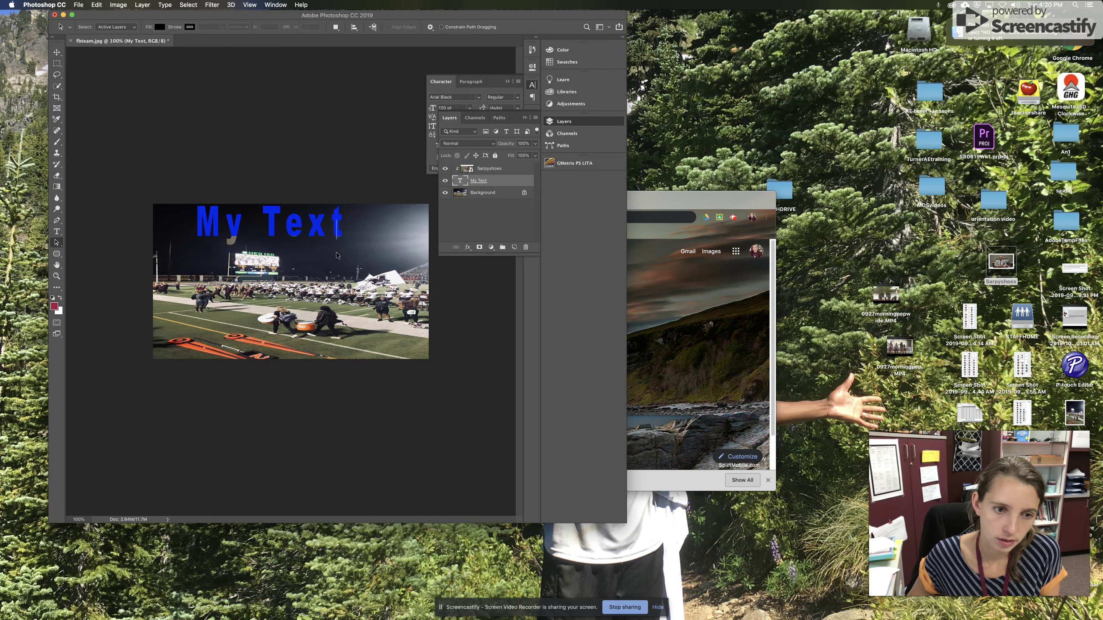
{"action": "left_click", "coordinate": [56, 231]}
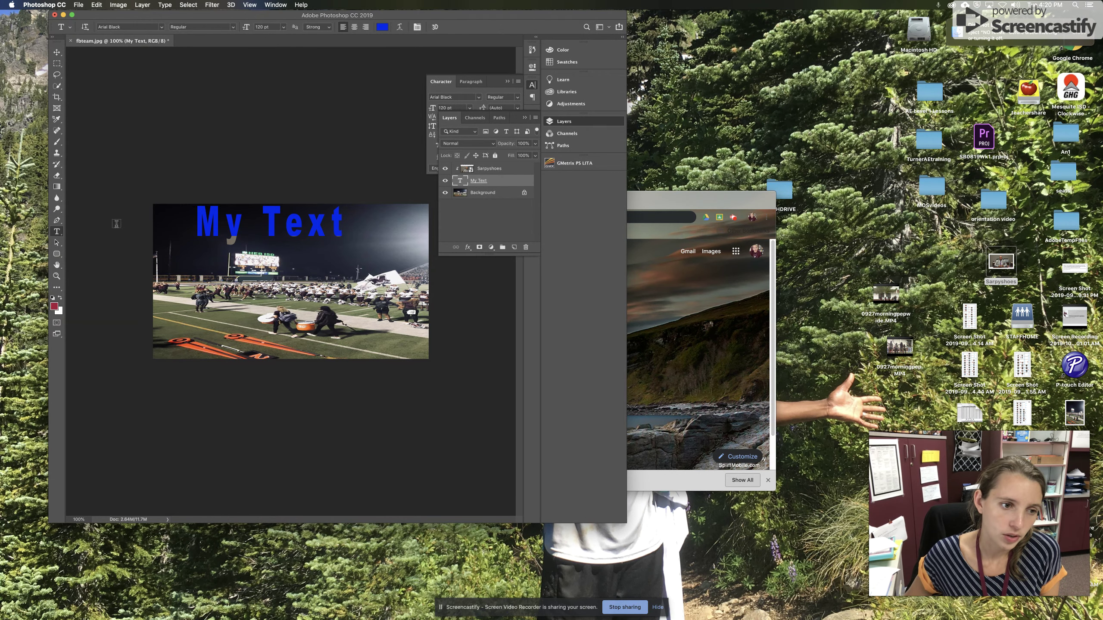
{"action": "left_click_drag", "start_coordinate": [347, 224], "coordinate": [208, 337]}
{"action": "left_click", "coordinate": [57, 52]}
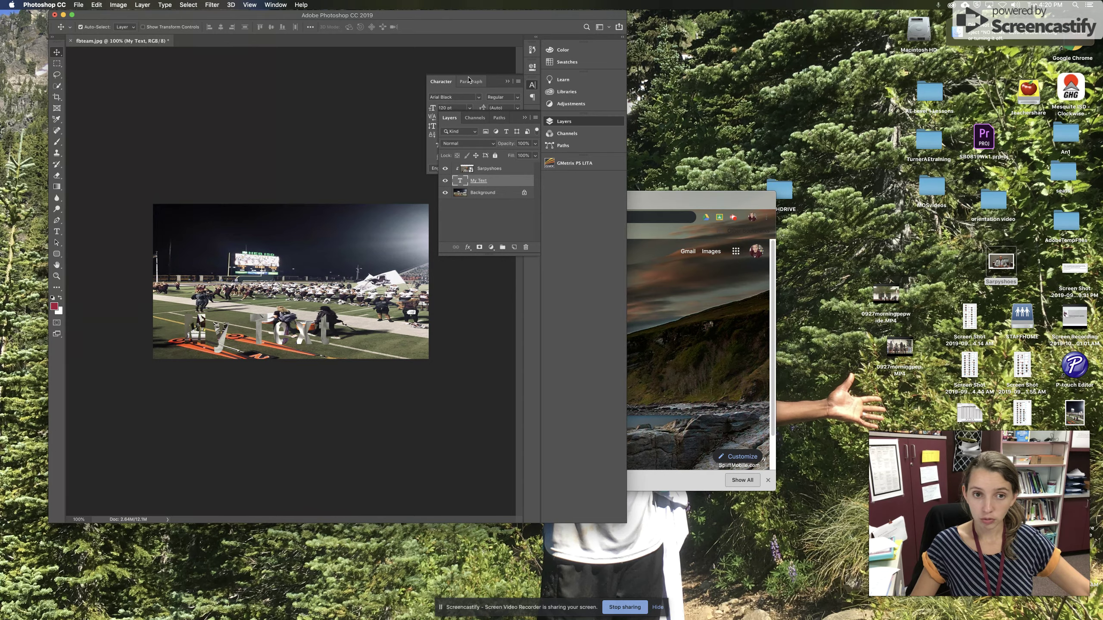
{"action": "left_click", "coordinate": [437, 82]}
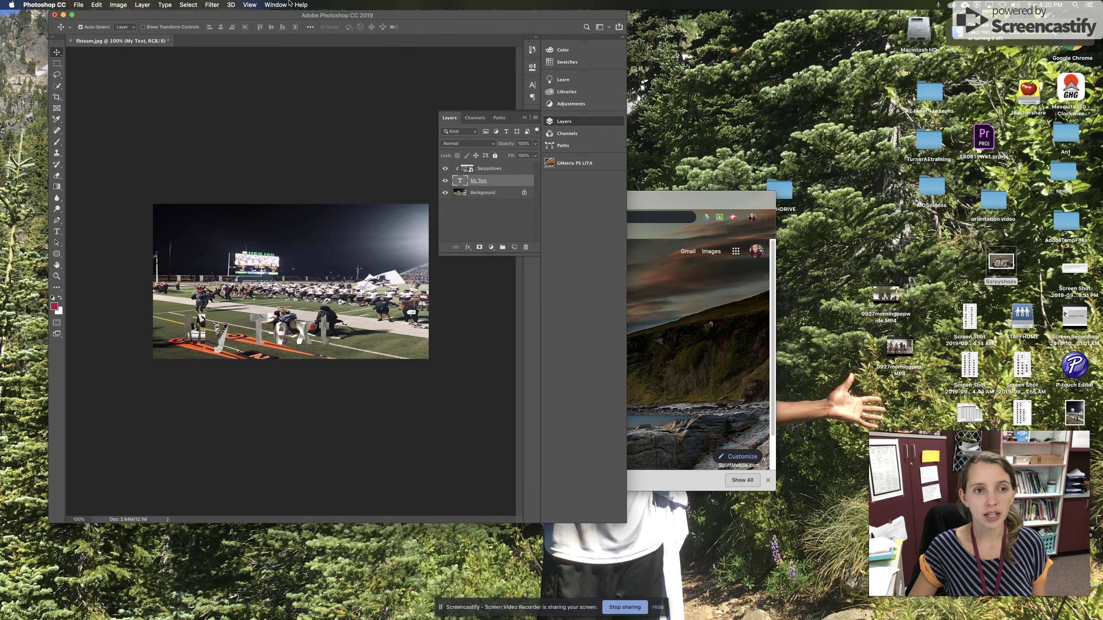
Step: Show the History panel and expand it to list every state
{"action": "left_click", "coordinate": [276, 5]}
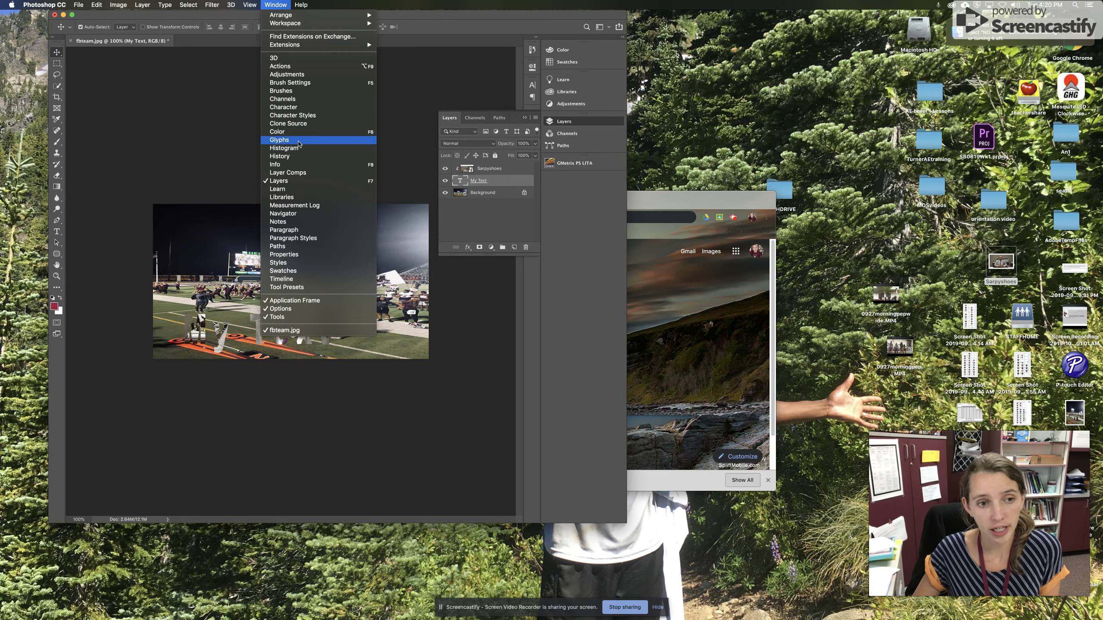
{"action": "left_click", "coordinate": [295, 156]}
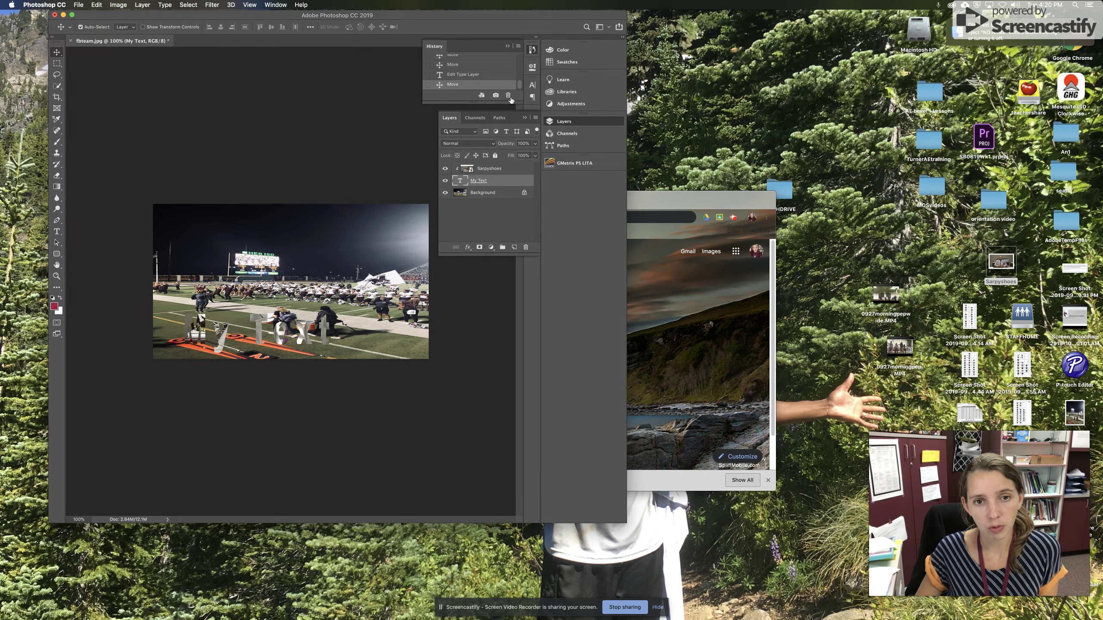
{"action": "left_click_drag", "start_coordinate": [509, 102], "coordinate": [499, 234]}
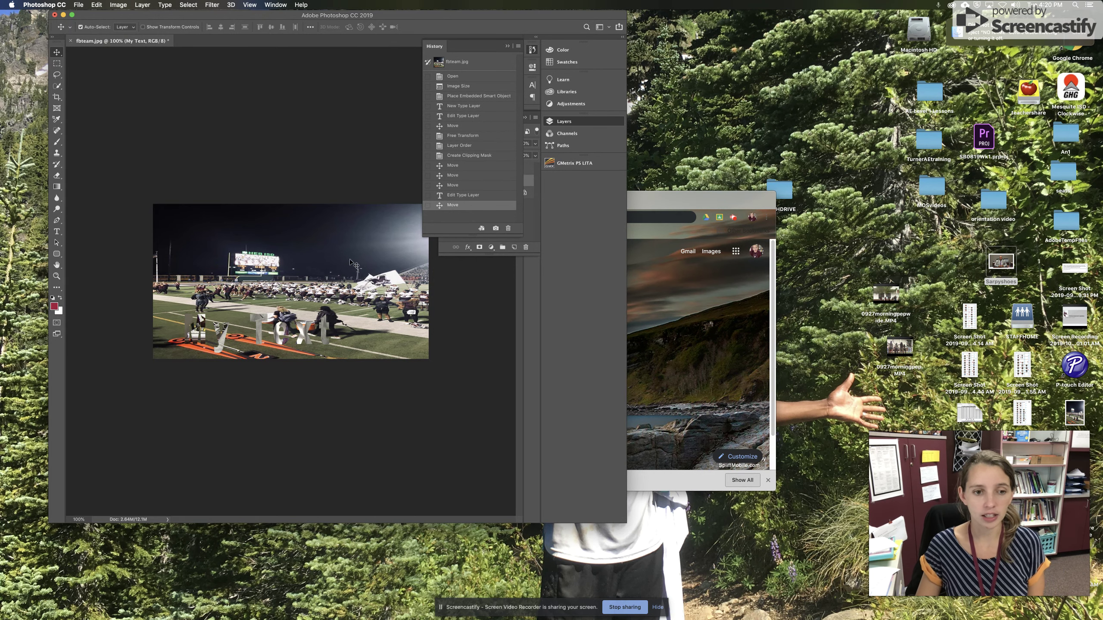
Step: Step through the Open, Image Size and Move states, settle on the first Move, then collapse History
{"action": "left_click", "coordinate": [456, 77]}
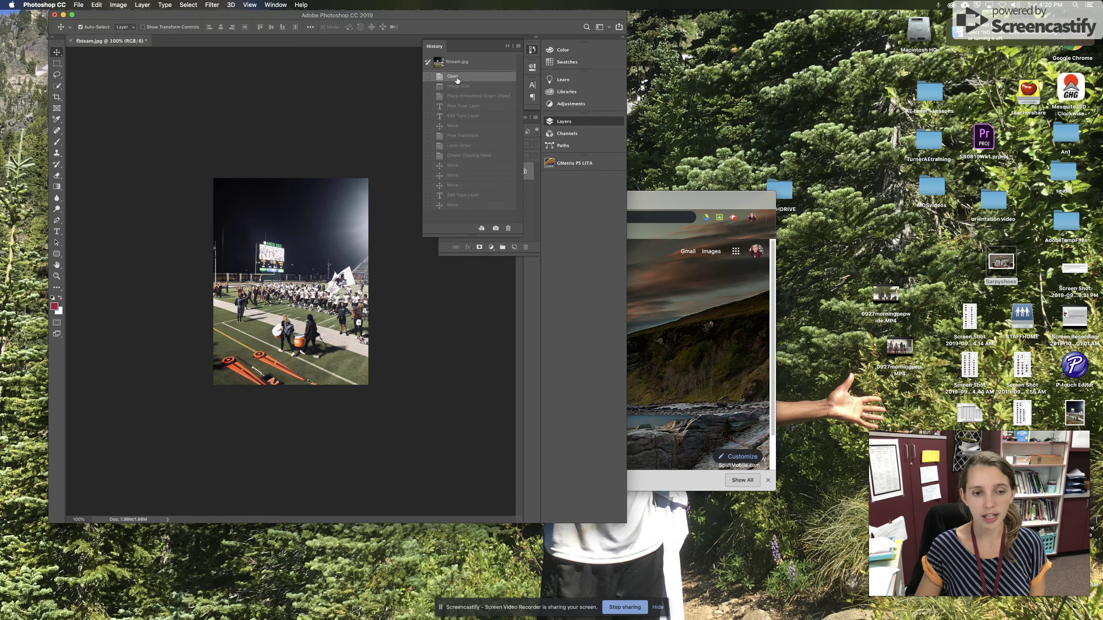
{"action": "left_click", "coordinate": [459, 86]}
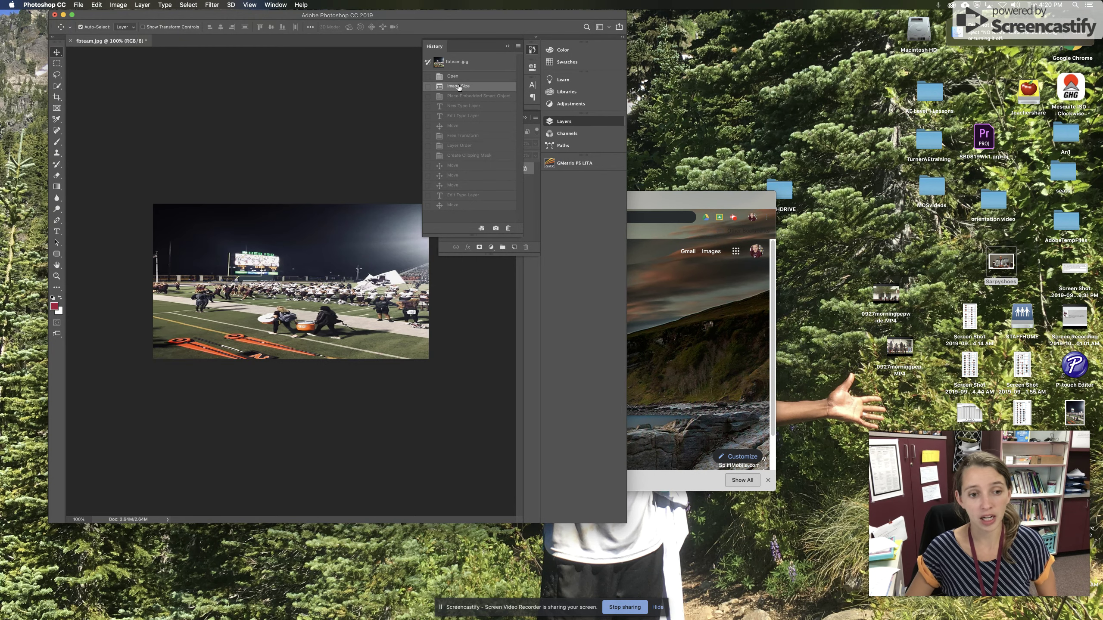
{"action": "left_click", "coordinate": [451, 176]}
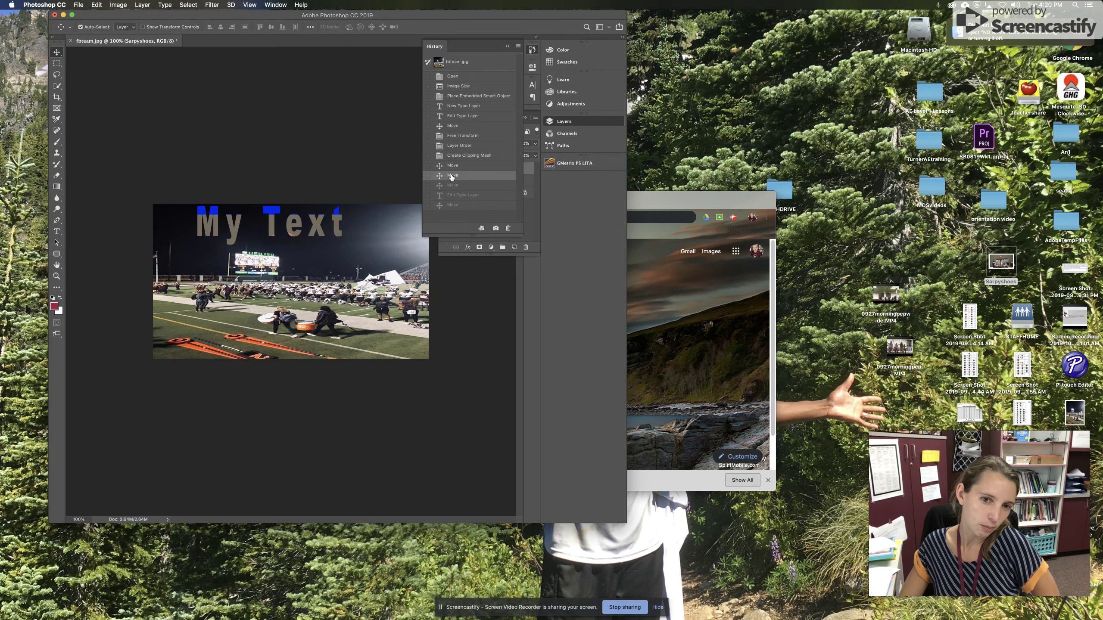
{"action": "left_click", "coordinate": [428, 165]}
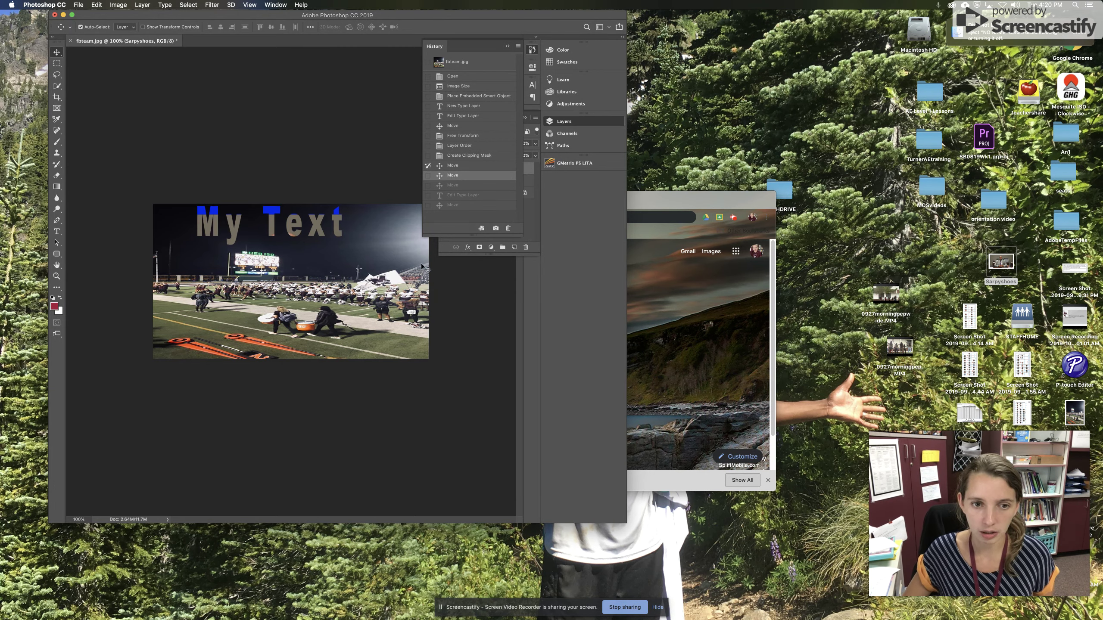
{"action": "left_click", "coordinate": [453, 166]}
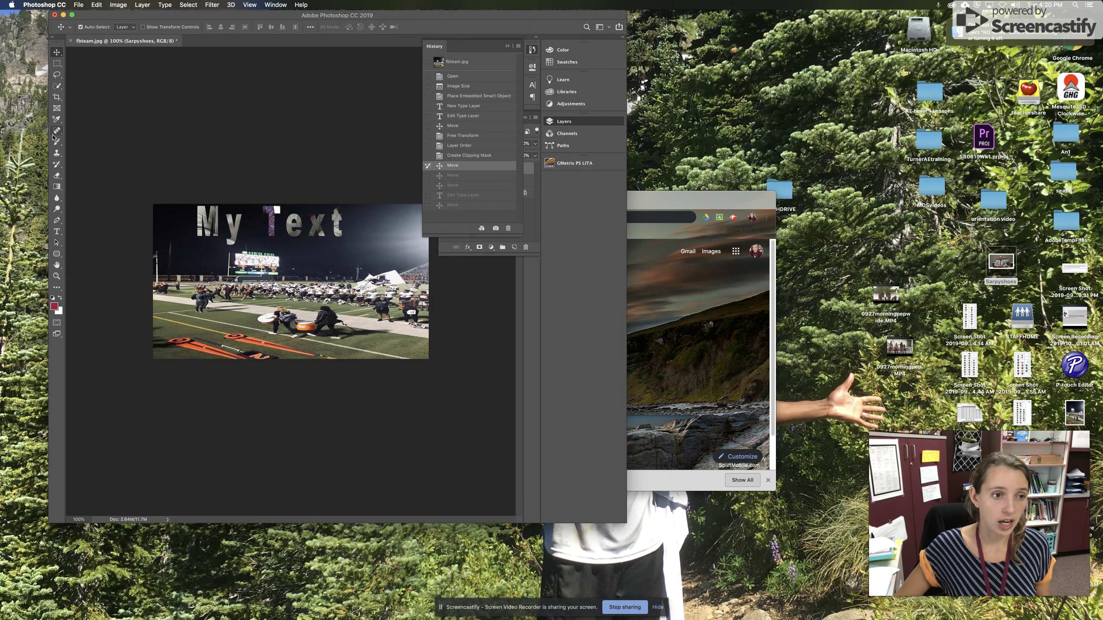
{"action": "left_click", "coordinate": [111, 159]}
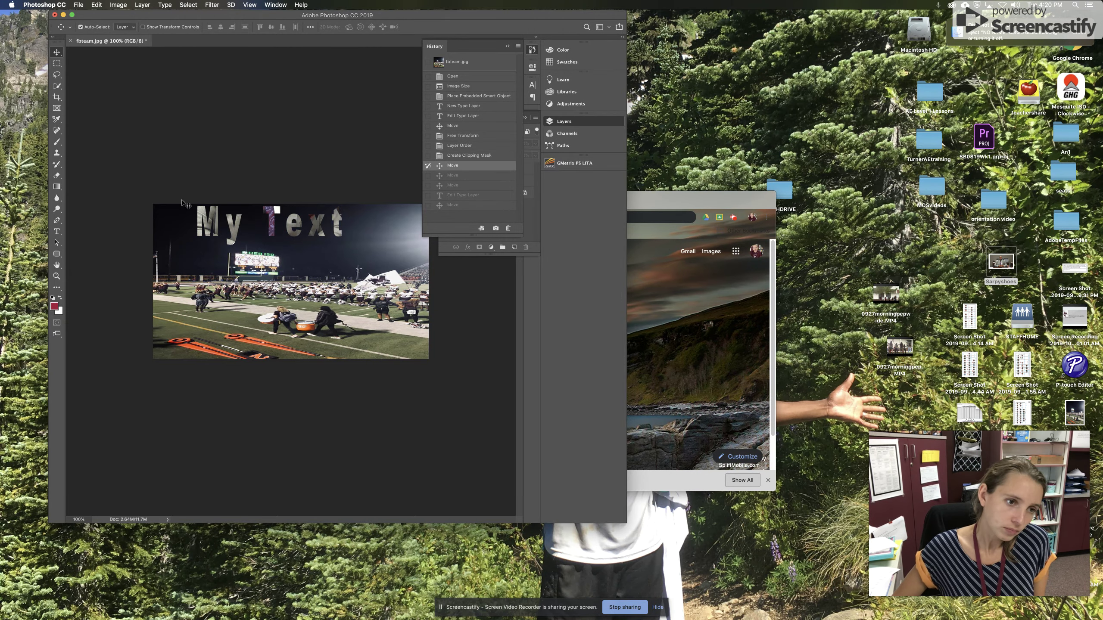
{"action": "left_click", "coordinate": [509, 47]}
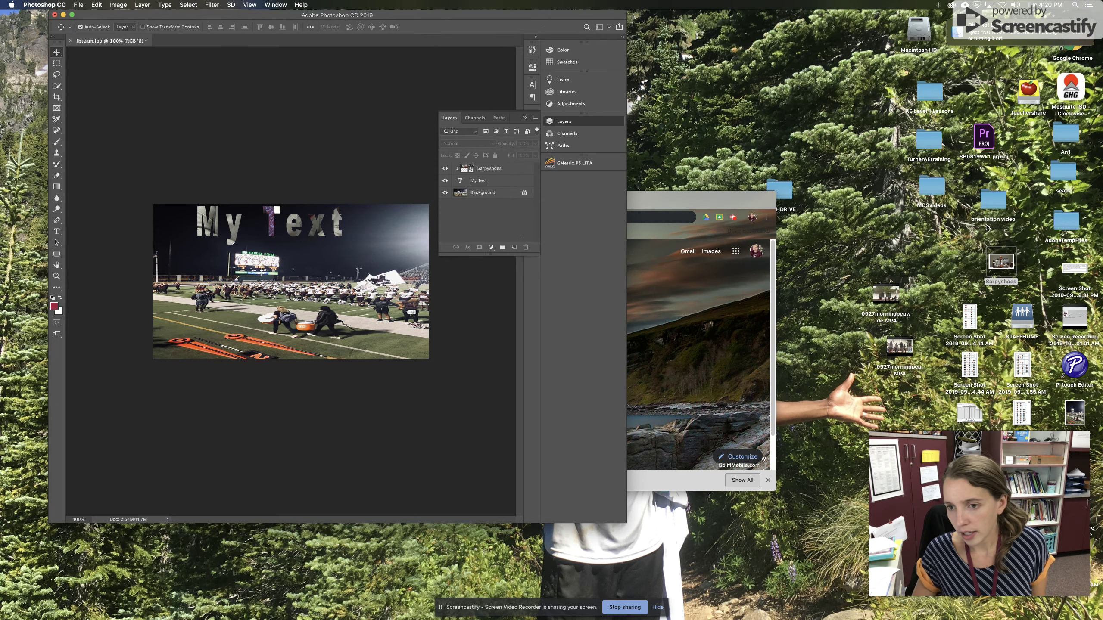
Step: Bring the Chrome window in front of Photoshop and open the Screencastify recording controls
{"action": "left_click", "coordinate": [842, 227]}
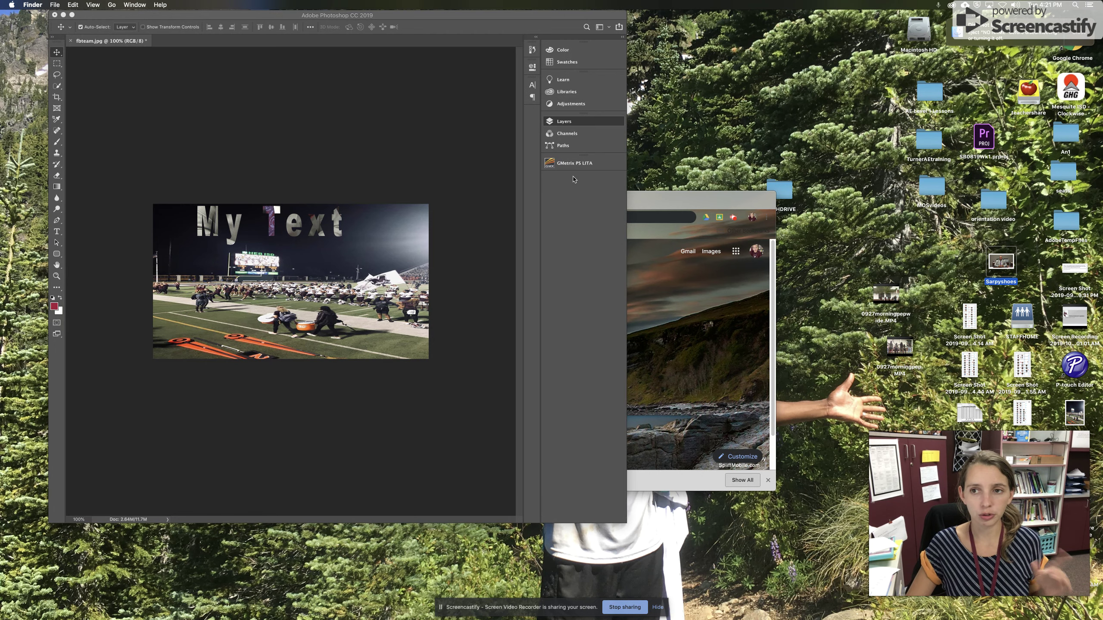
{"action": "left_click", "coordinate": [683, 198]}
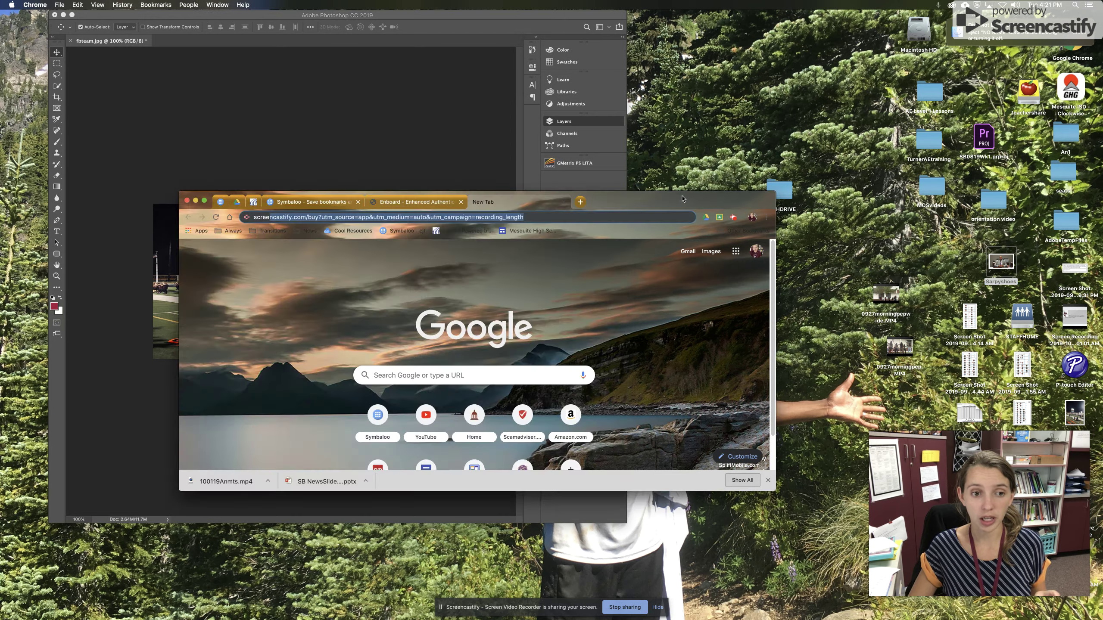
{"action": "left_click", "coordinate": [734, 218]}
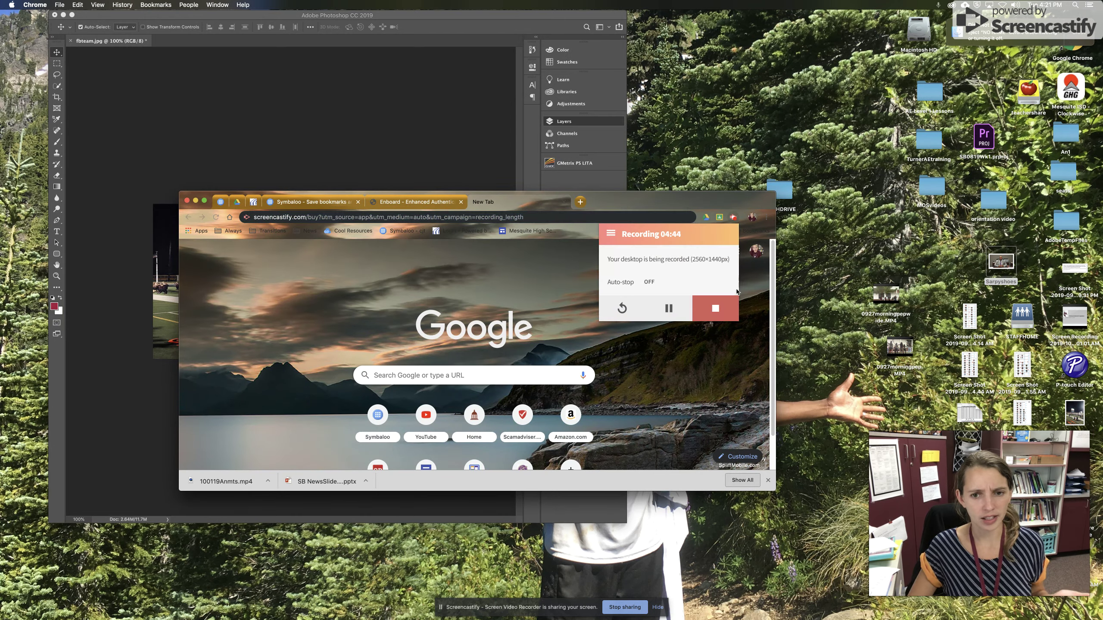